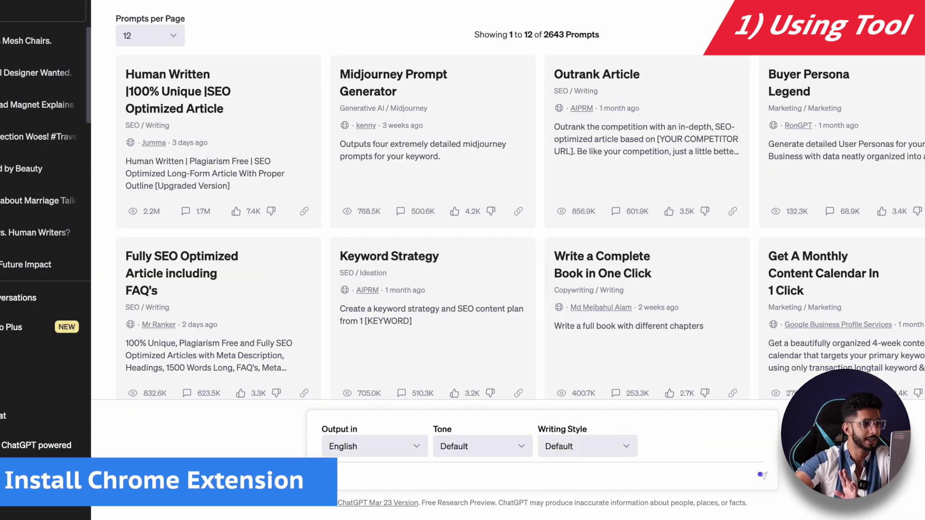
Filter the public AIPRM prompts by the SEO topic.
scroll(116, 367, "up", 3)
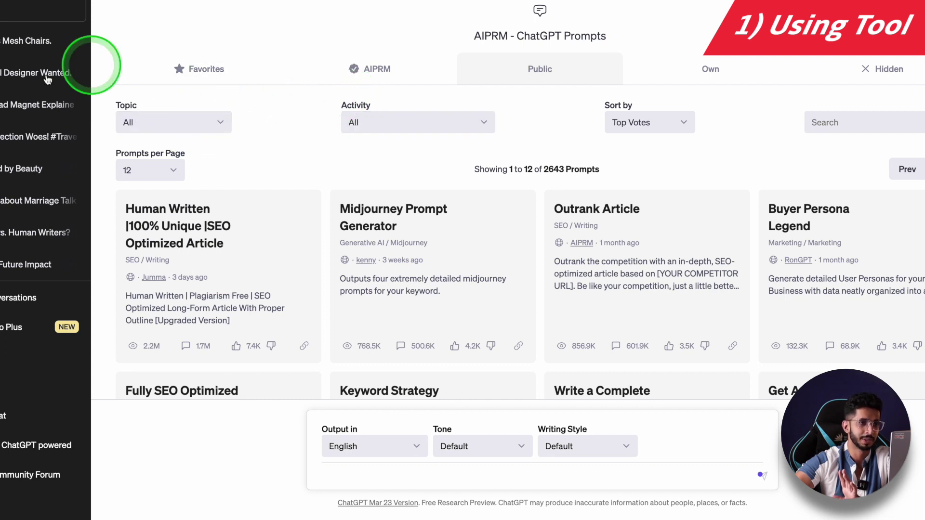
left_click(177, 123)
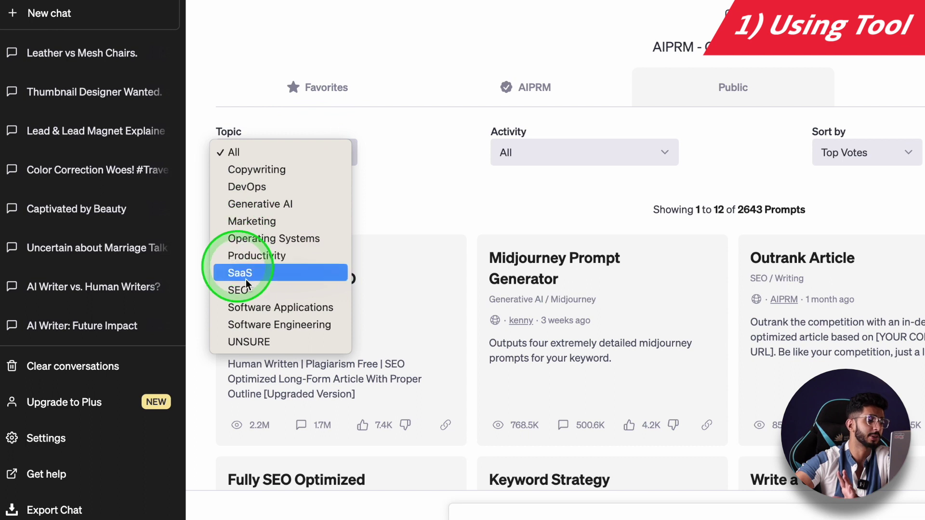
left_click(255, 290)
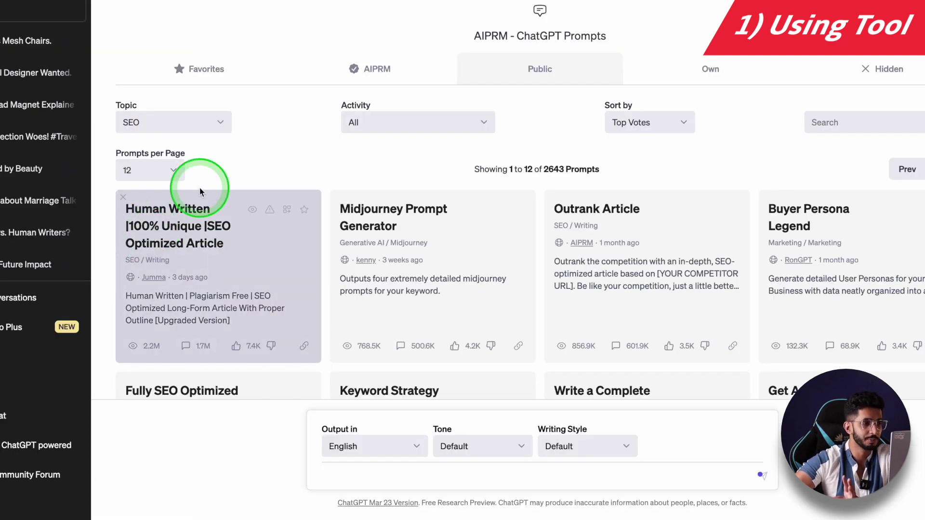
Run the SILO Structure prompt for the keyword "digital marketing" in English with default tone and writing style, and review the generated structure.
scroll(317, 162, "down", 7)
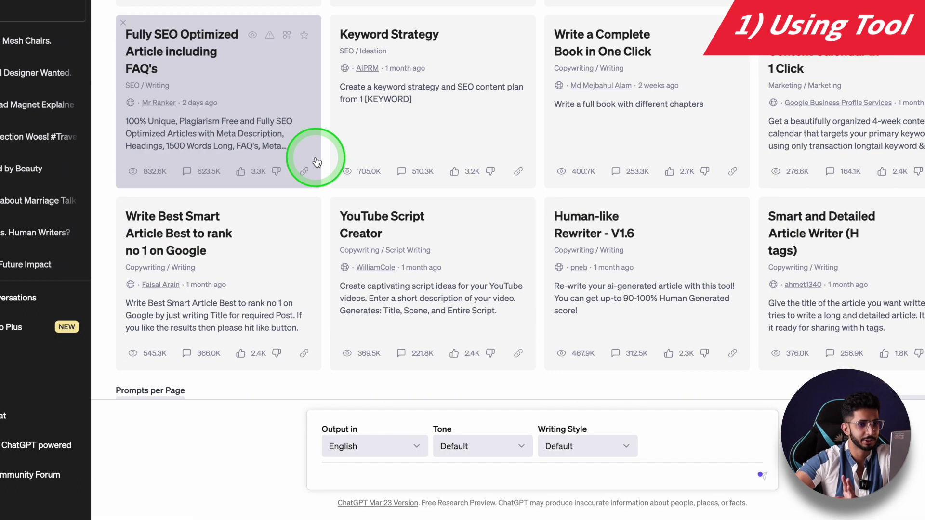
scroll(331, 166, "up", 10)
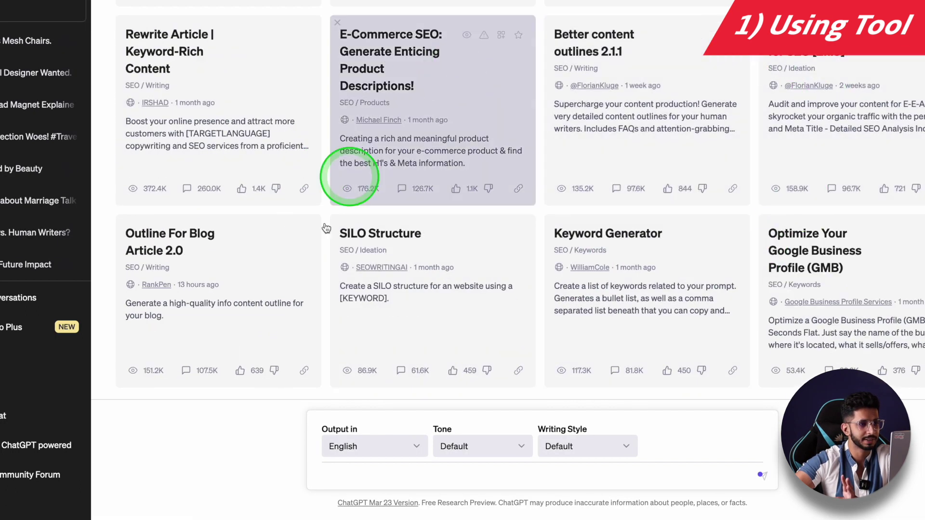
scroll(295, 135, "down", 7)
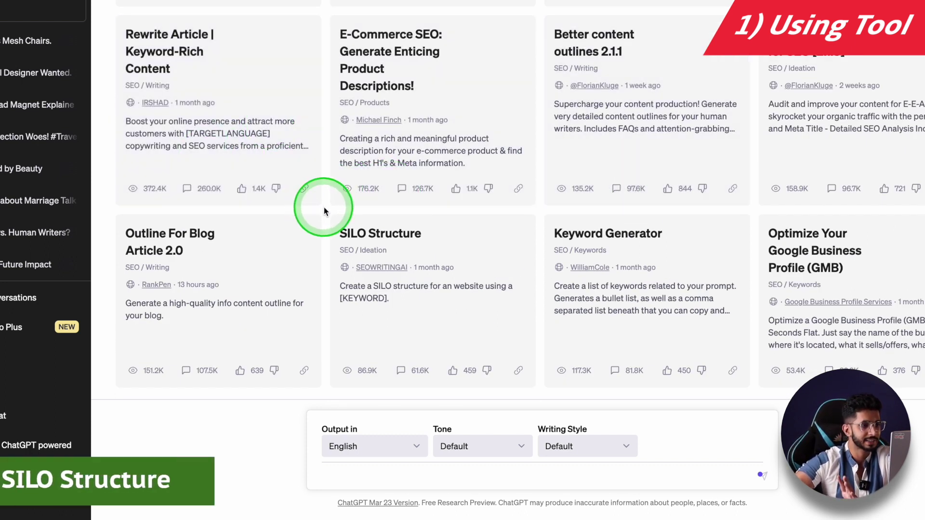
left_click(357, 289)
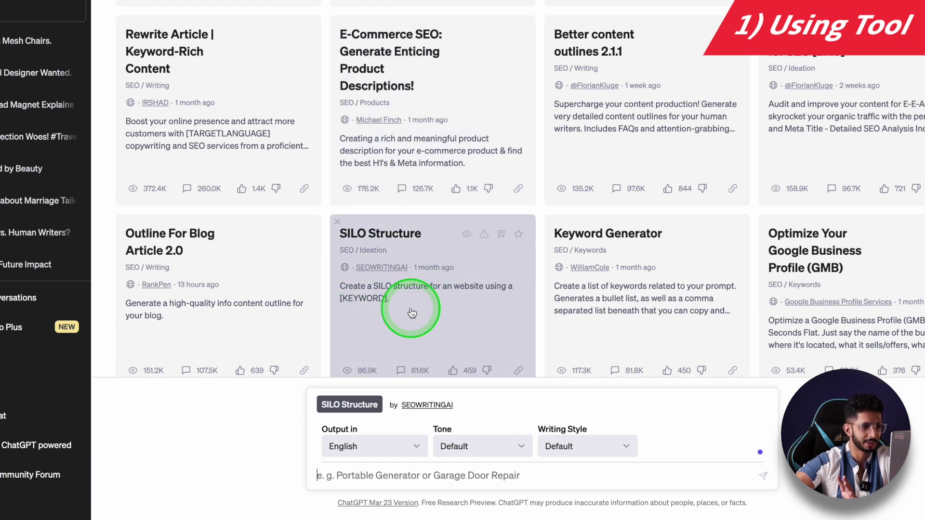
left_click(394, 476)
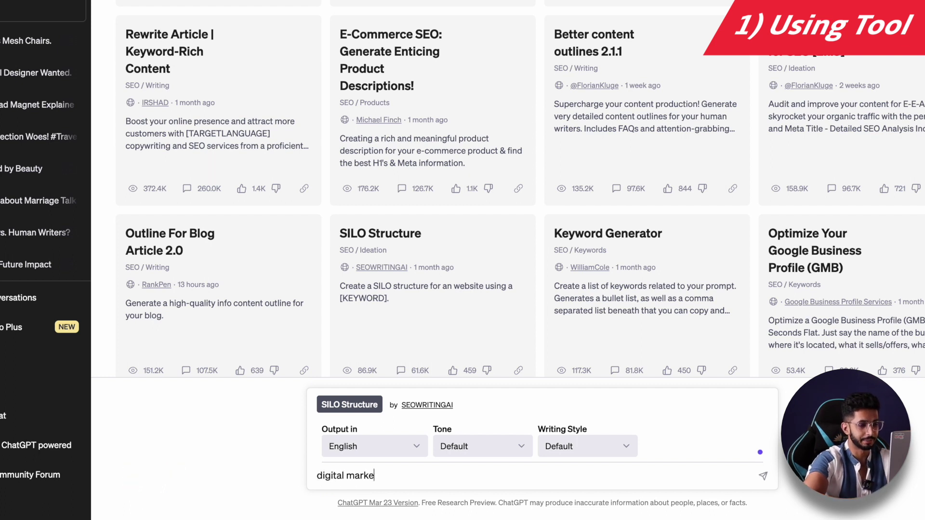
key("Return")
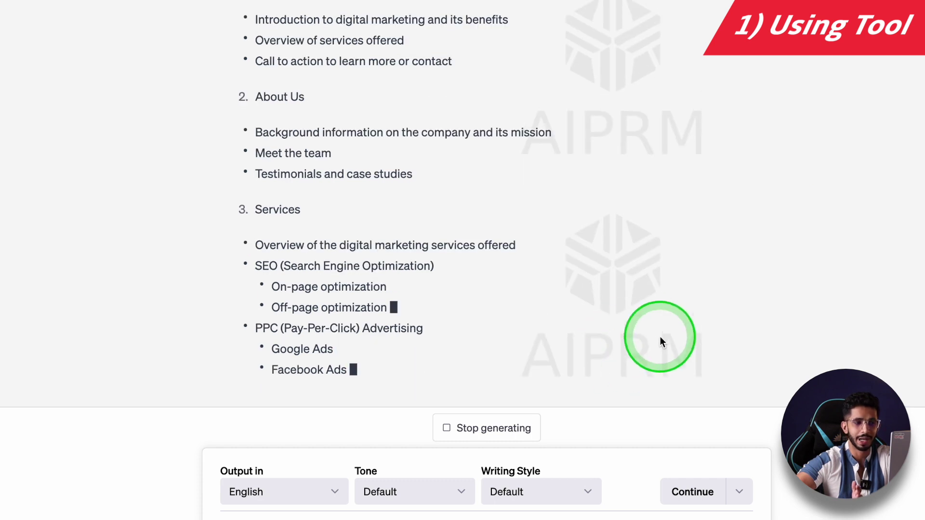
scroll(450, 287, "up", 3)
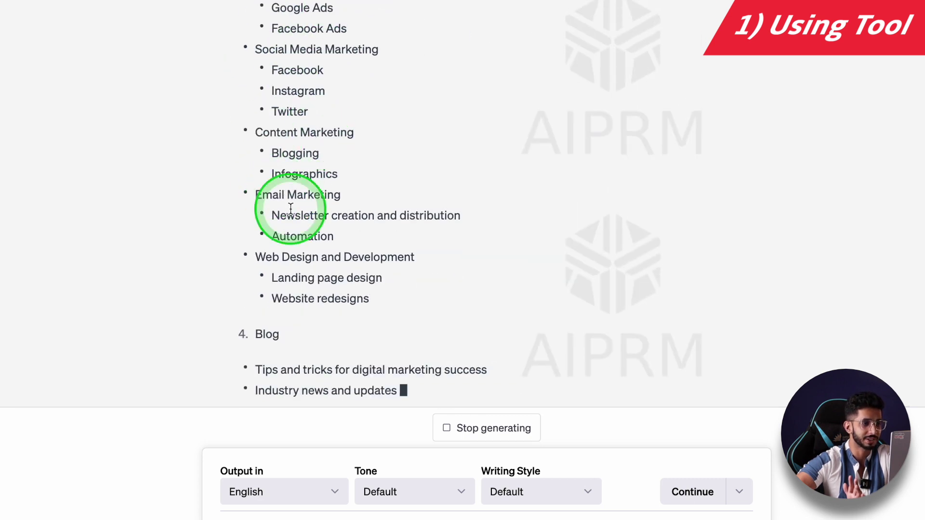
scroll(316, 323, "up", 10)
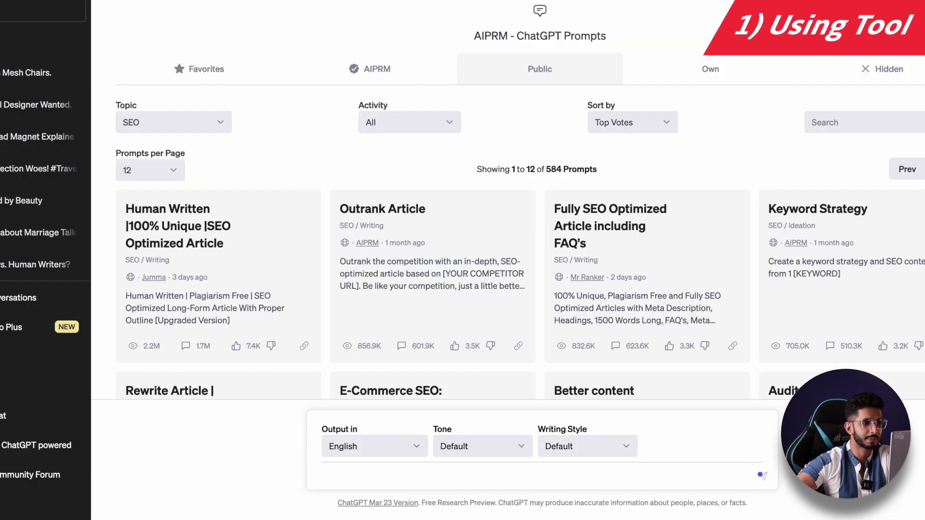
Run the Keyword Strategy prompt for the keyword "digital marketing" in English with default tone and writing style.
left_click(217, 236)
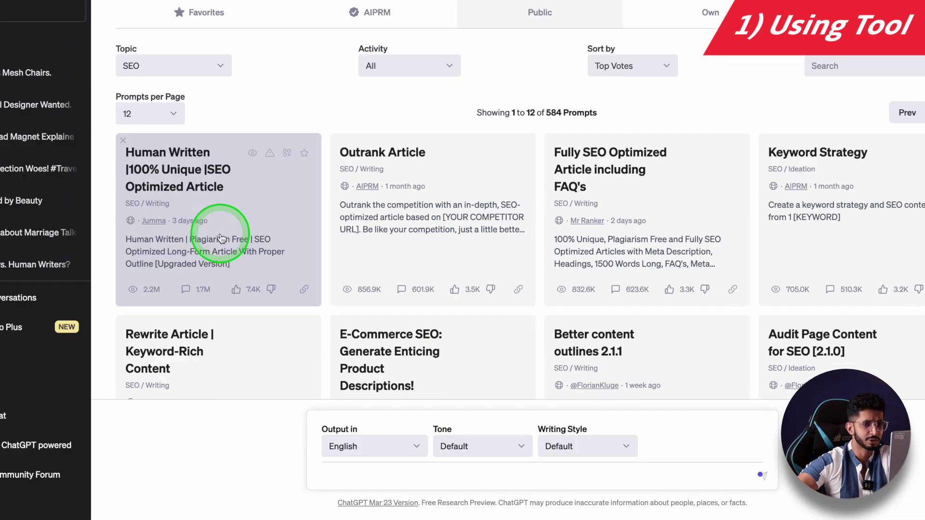
scroll(217, 236, "down", 6)
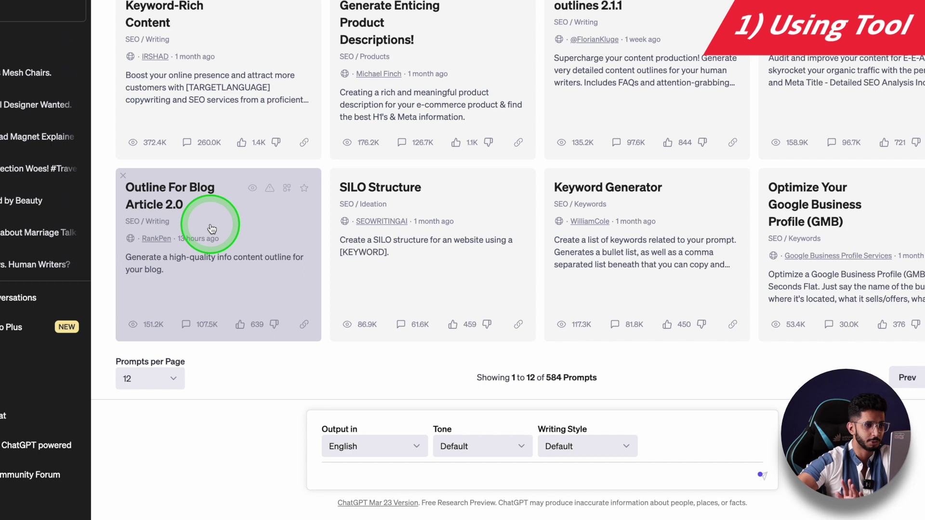
scroll(580, 290, "up", 8)
left_click(848, 277)
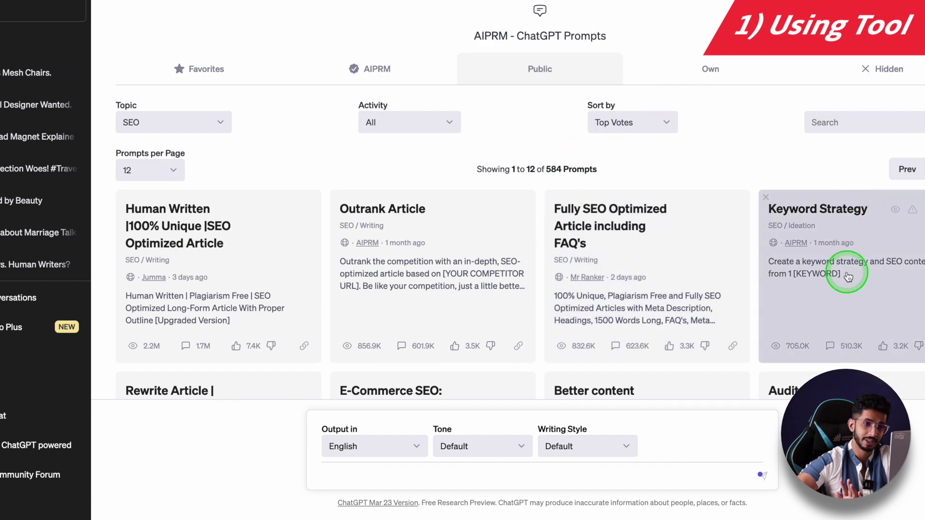
left_click(384, 469)
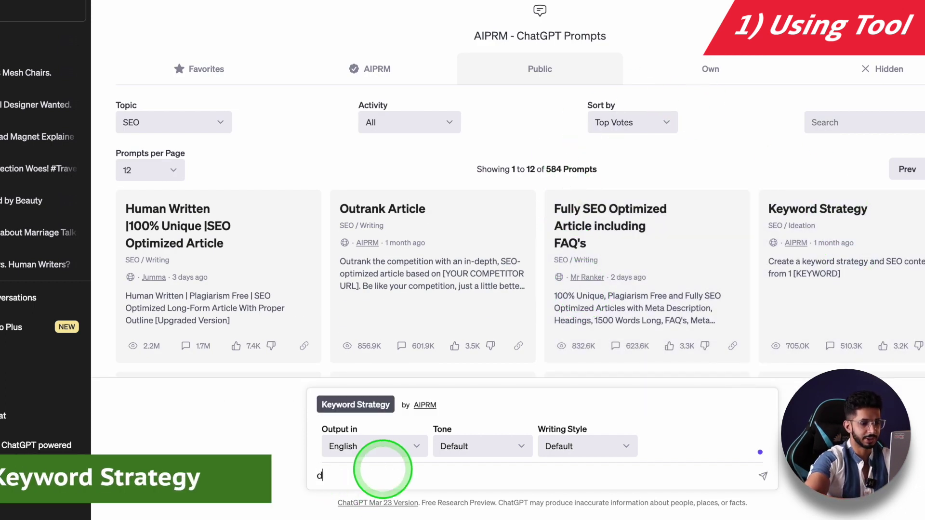
type("digital marketing")
key("Return")
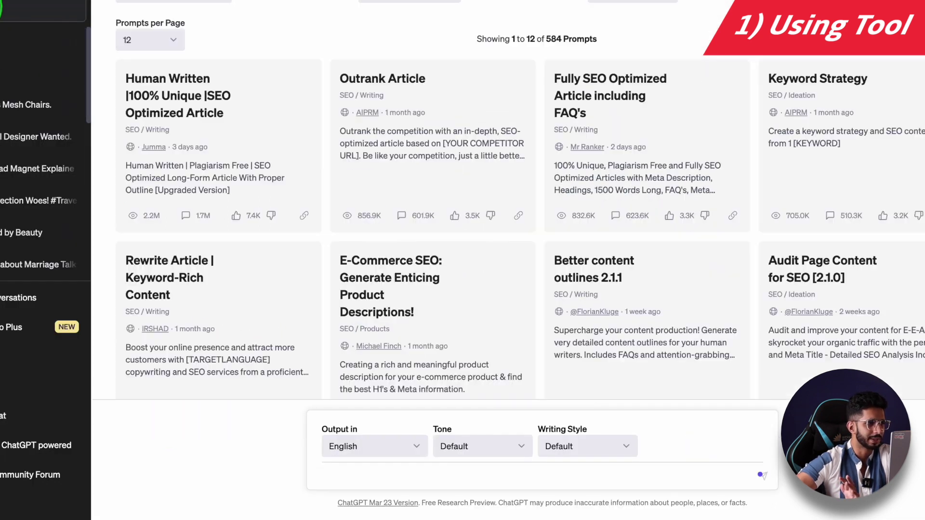
Run the Keyword Generator prompt for "coffee beans" in English with default tone and writing style, and review the keyword list.
scroll(486, 99, "down", 5)
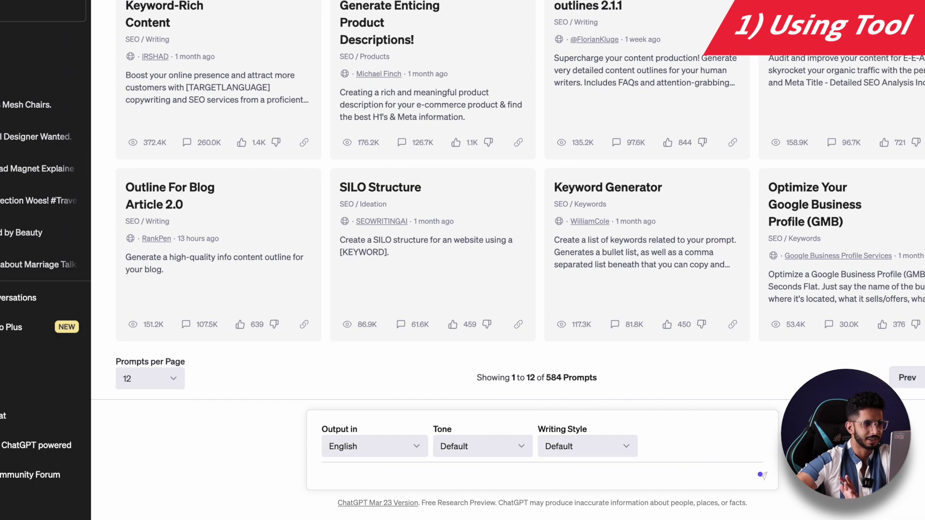
scroll(485, 99, "up", 7)
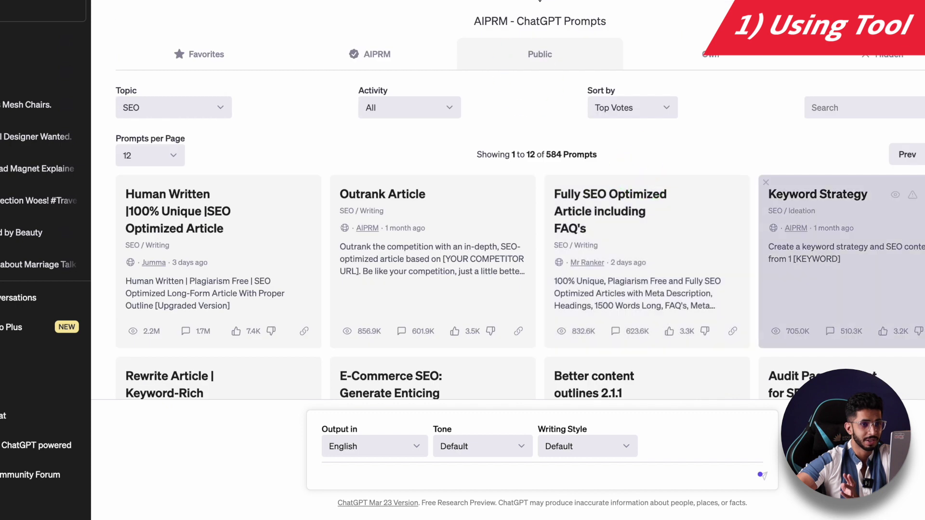
scroll(692, 82, "down", 6)
left_click(626, 276)
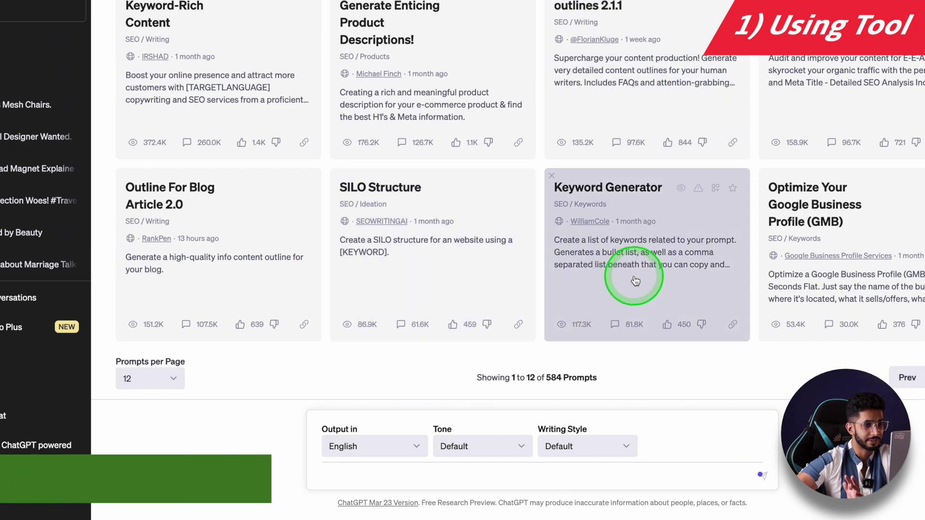
left_click(375, 473)
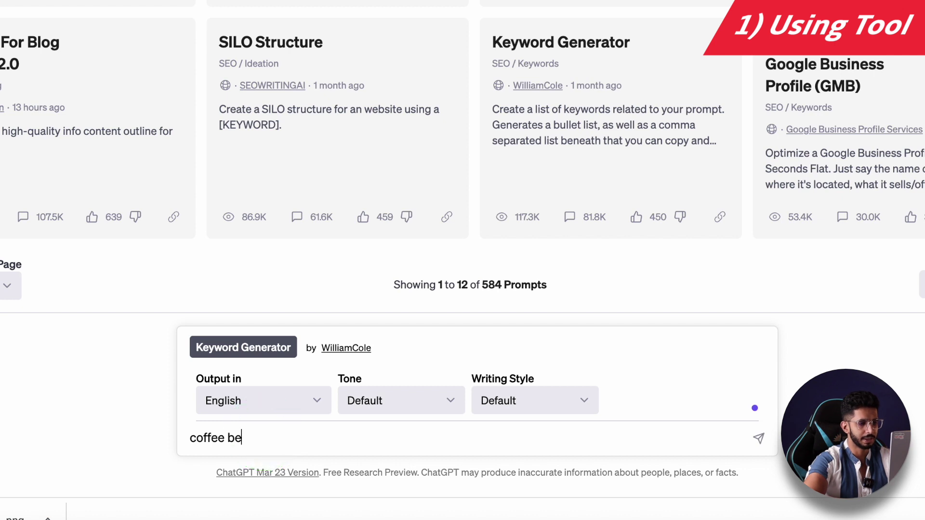
type("coffee beans")
key("Return")
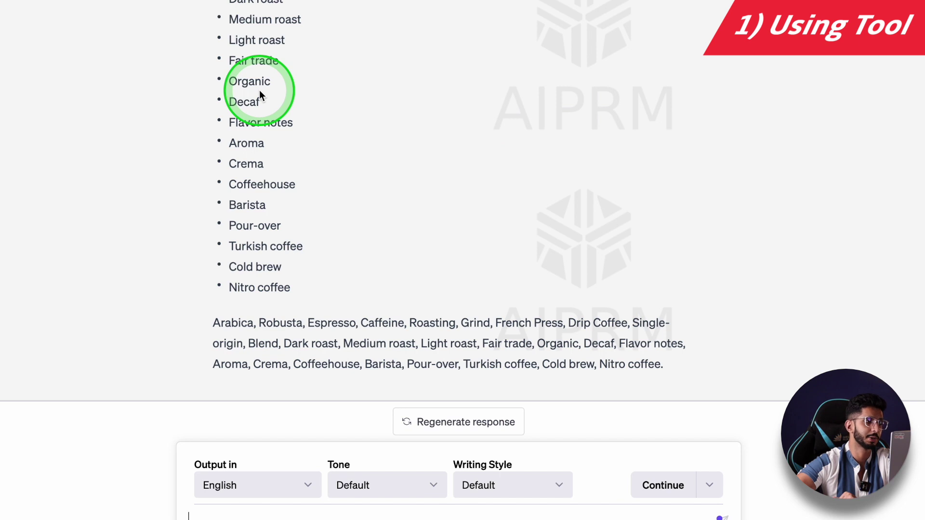
scroll(260, 89, "up", 5)
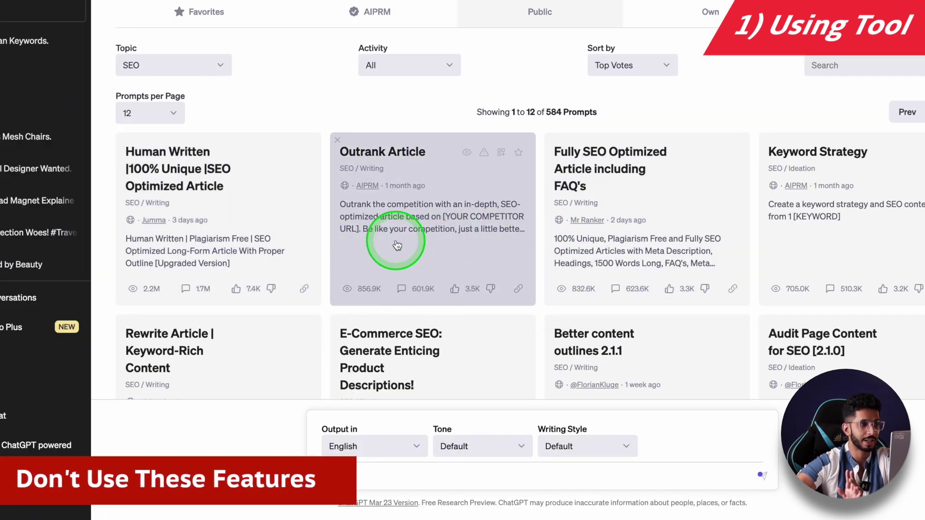
In a new chat, request an experienced copywriter's comprehensive SEO-optimized blog post outline for [Types of Coffee Beans], targeting [Coffee Drinkers], friendly and helpful, 3000 - 4000 words.
scroll(254, 212, "down", 1)
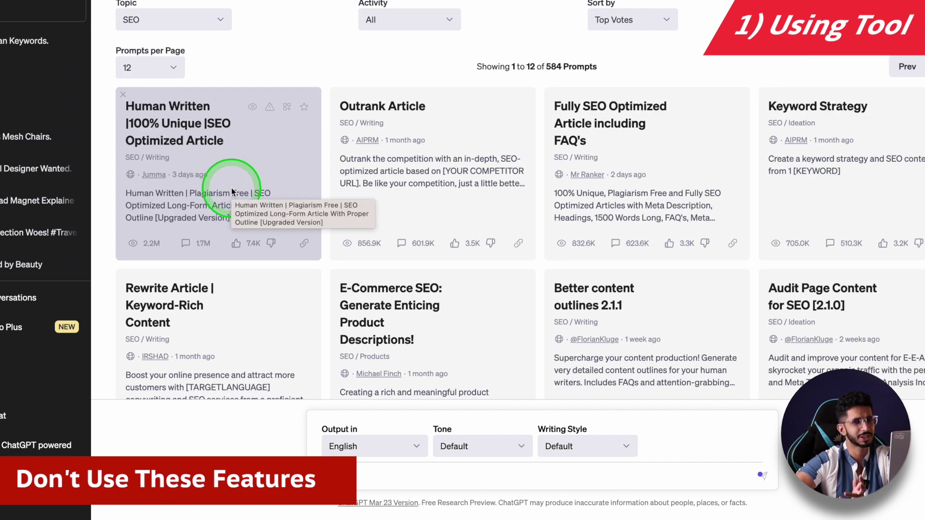
left_click(329, 162)
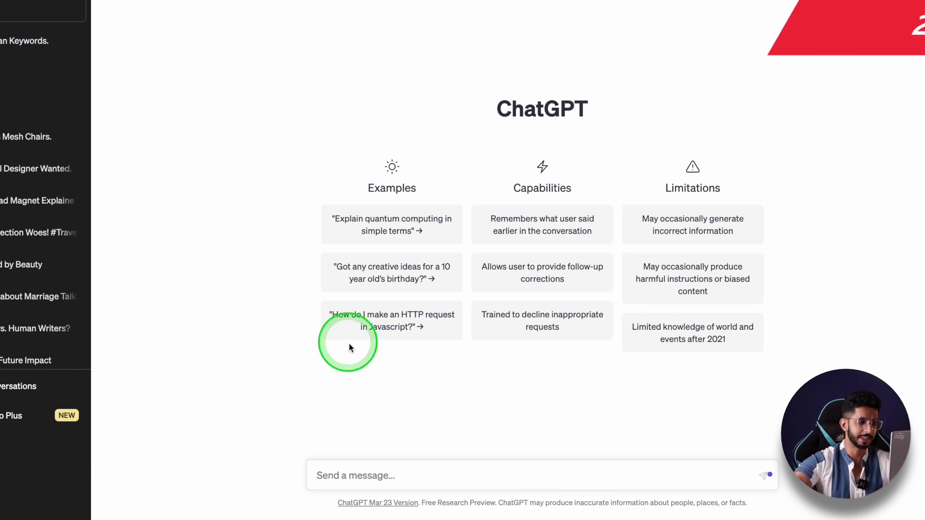
left_click(357, 475)
type("As an experienced copywriter, generate a comprehensive, SEO-optimized blog post outline for the keyword [Types of Coffee Beans], targeting an [Coffee Drinkers] audience with a friendly and helpful tone and desired length of 3000 - 4000 words.")
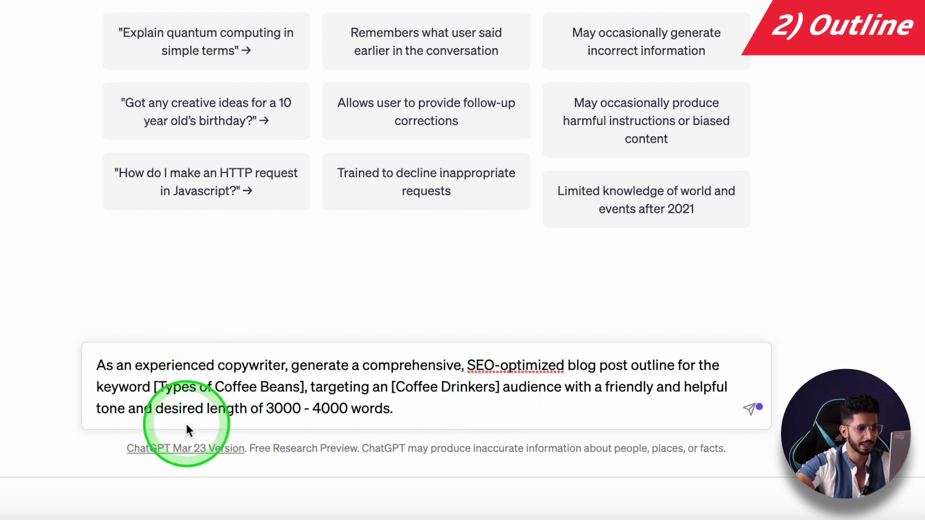
left_click(749, 408)
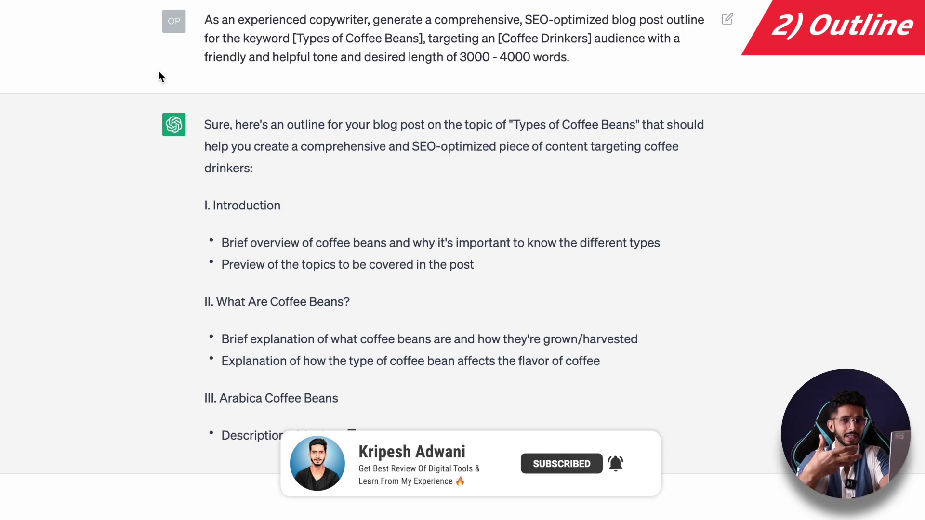
left_click(159, 74)
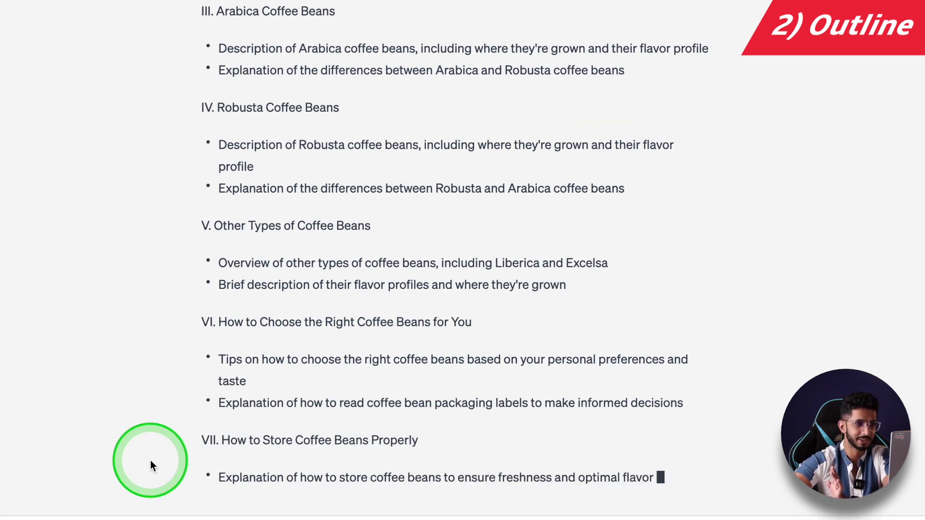
scroll(150, 460, "up", 8)
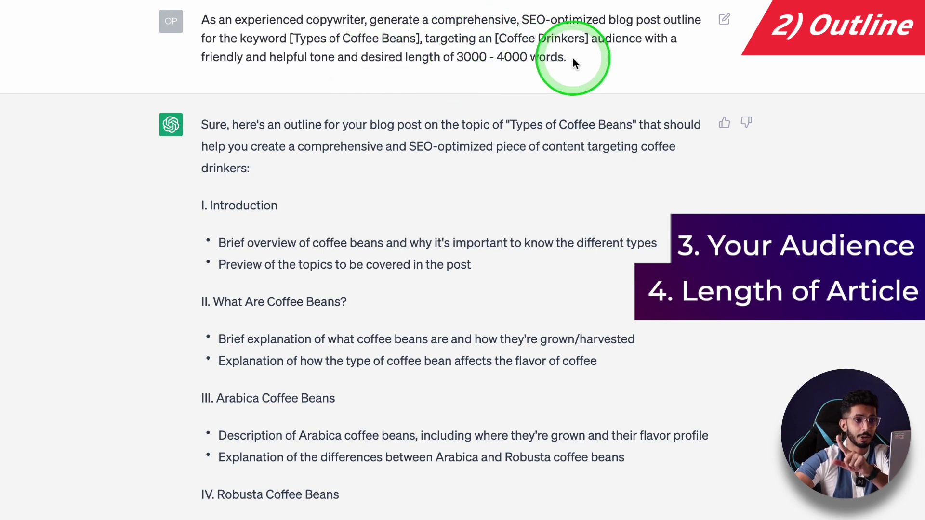
scroll(345, 430, "down", 15)
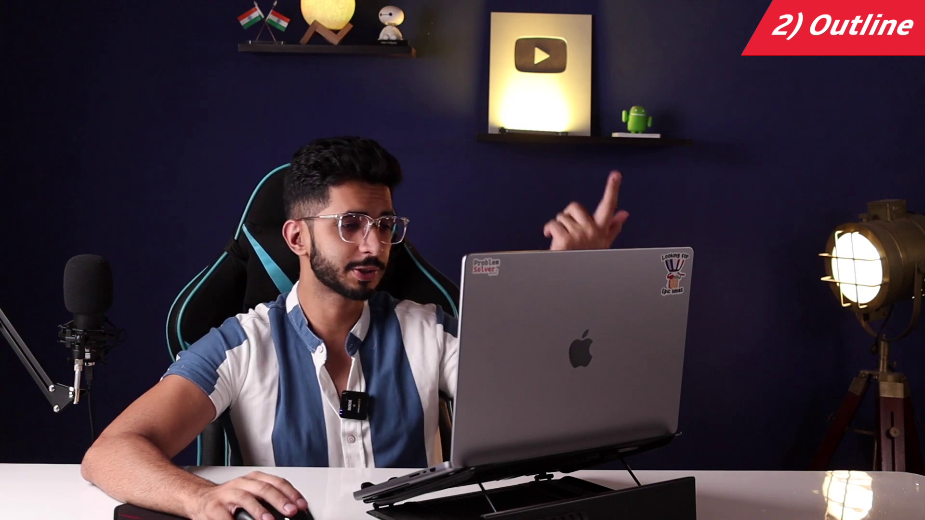
Draft a new-chat message: "Rewrite [text] and use active voice and short sentences to make the content more readable for [target audience] in the context of [keyword].".
left_click(351, 482)
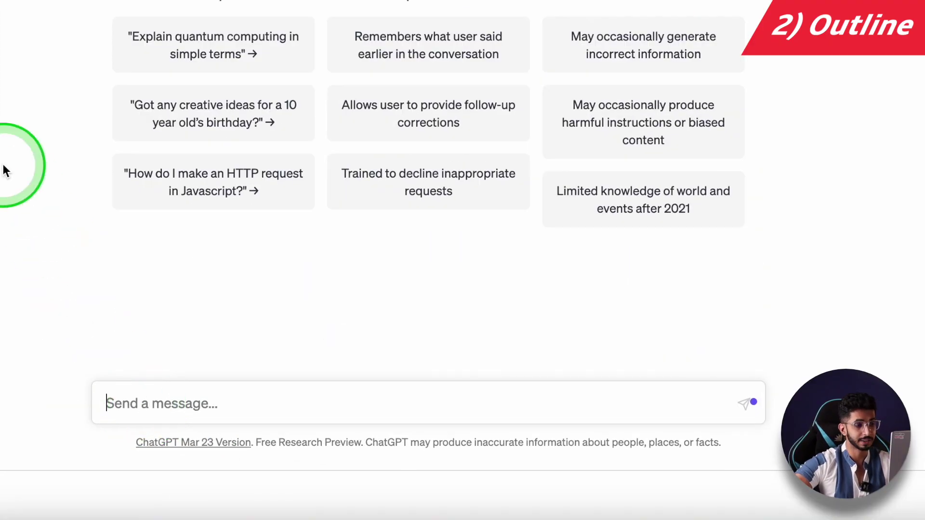
type("Rewrite [text] and use active voice and short sentences to make the content more readable for [target audience] in the context of [keyword].")
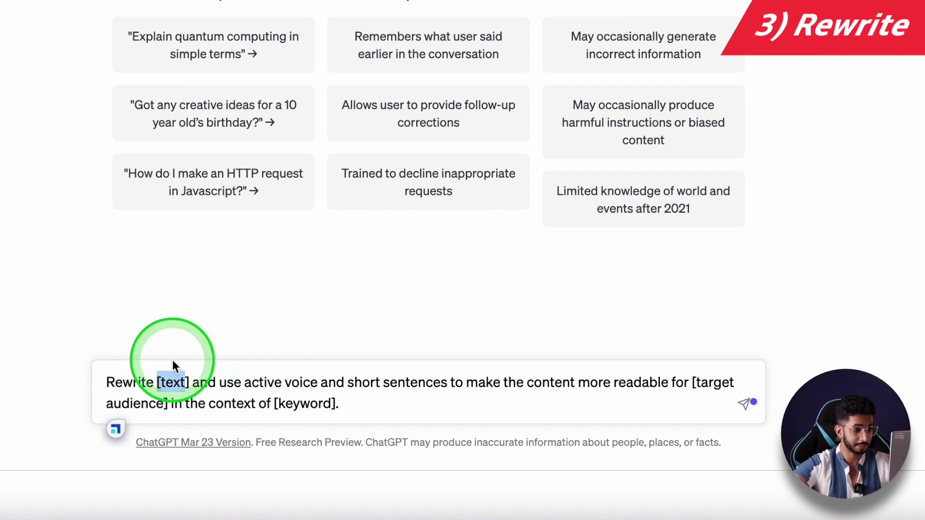
left_click_drag(231, 390, 276, 389)
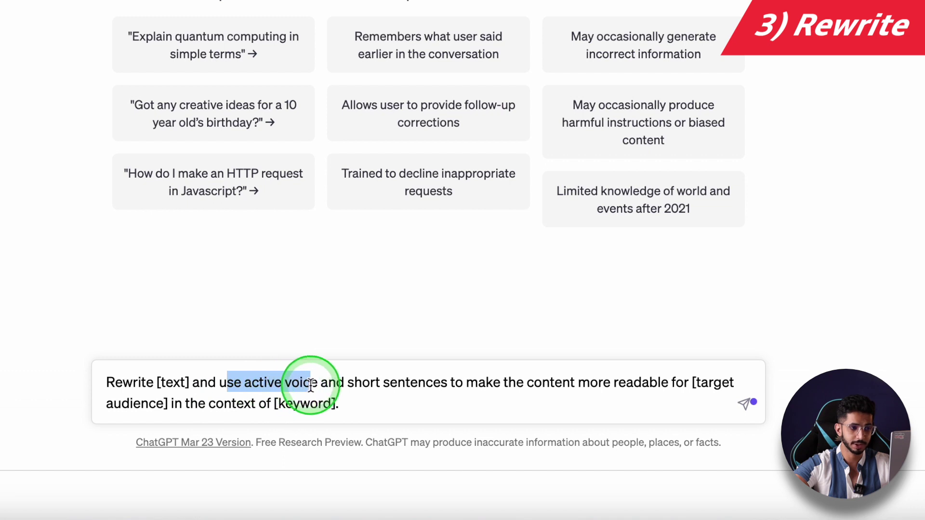
left_click(353, 390)
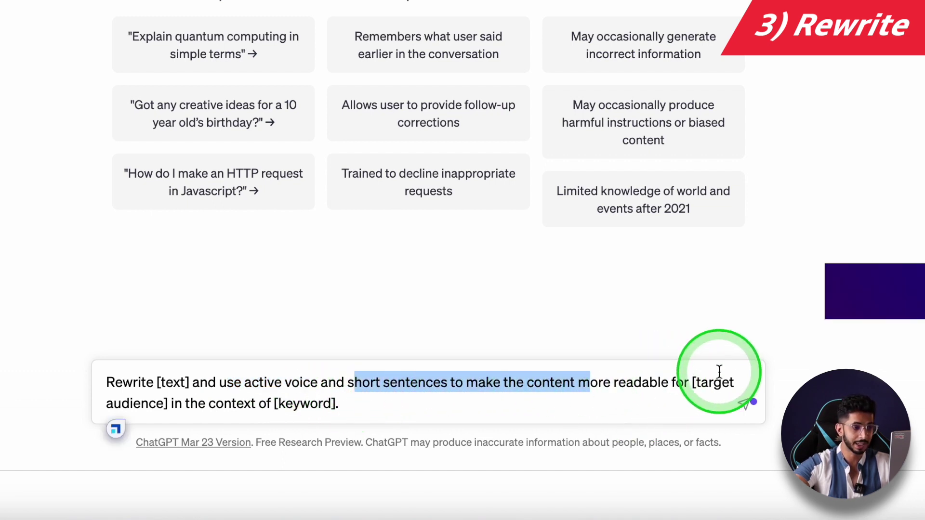
left_click(172, 404)
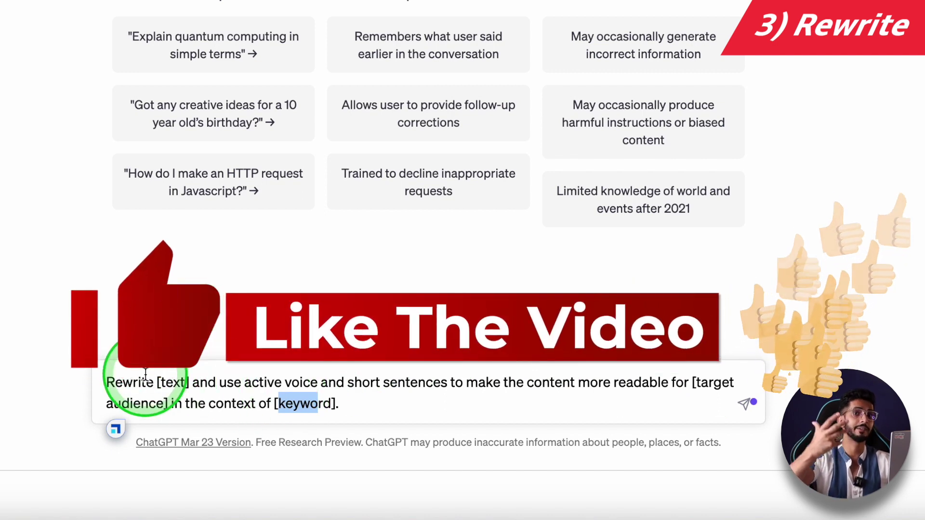
left_click(134, 382)
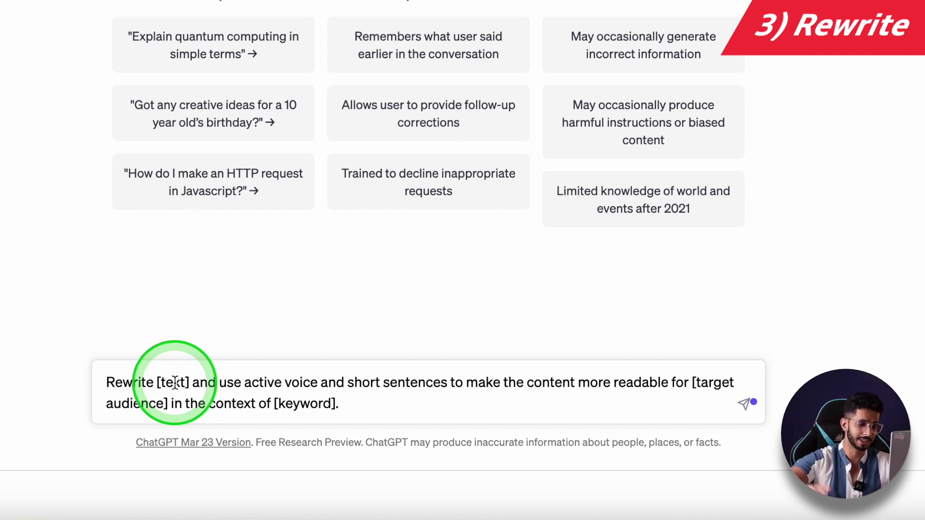
Fill the rewrite prompt with the leather chair comfort text, audience gamers and context "Mesh vs Leather Chair for Gaming", and send it.
left_click(173, 383)
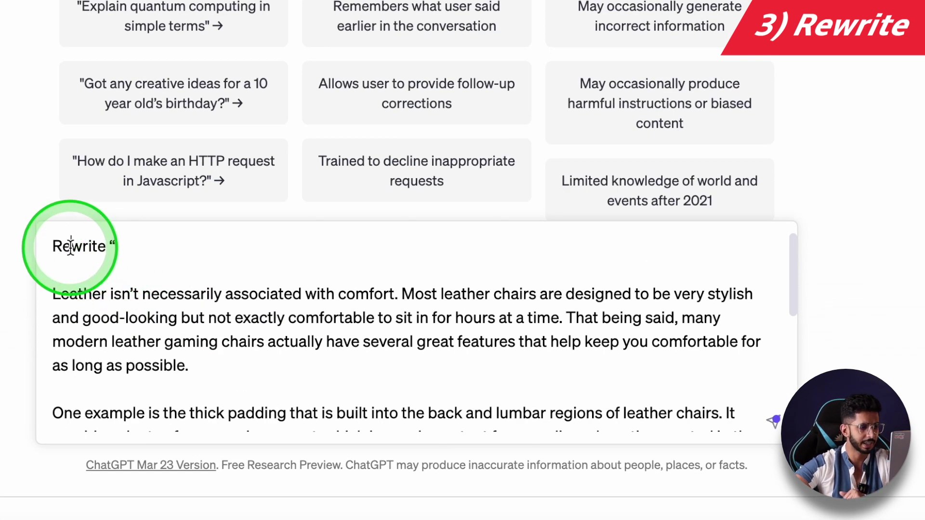
scroll(71, 247, "down", 6)
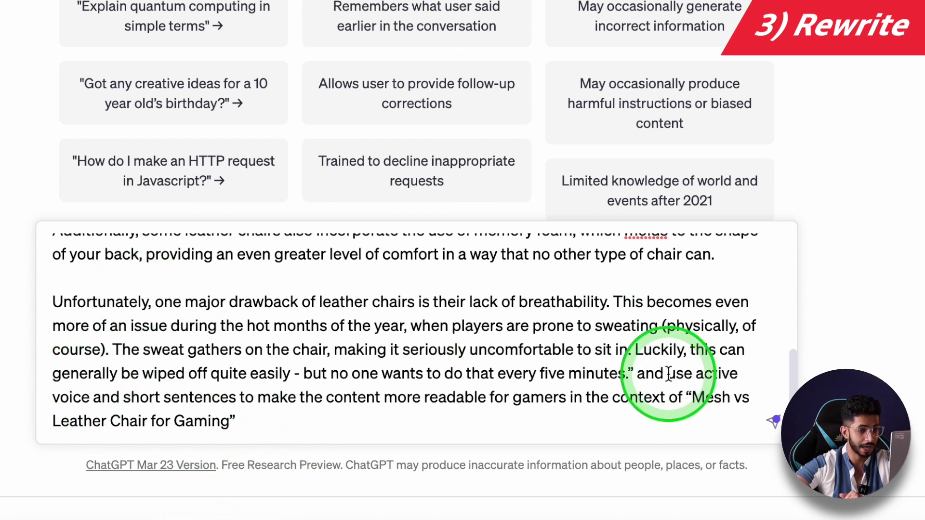
key("Return")
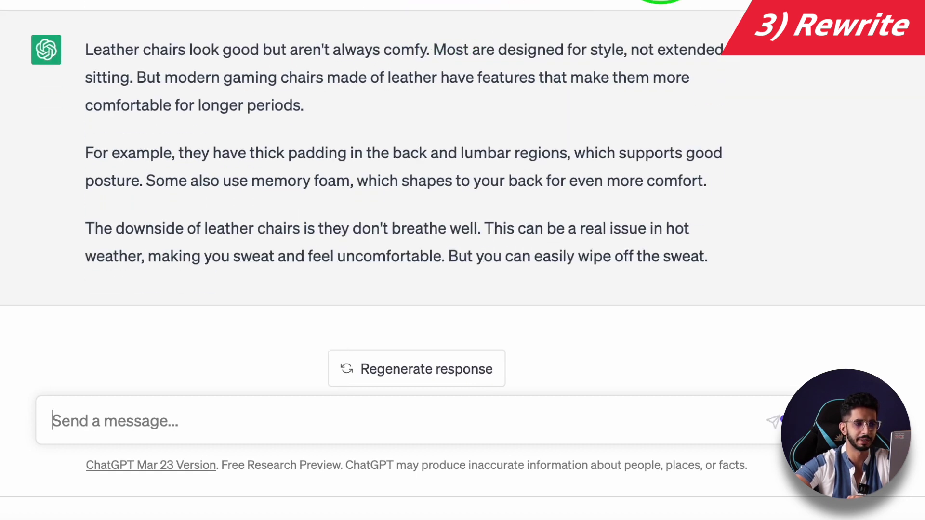
left_click(302, 122)
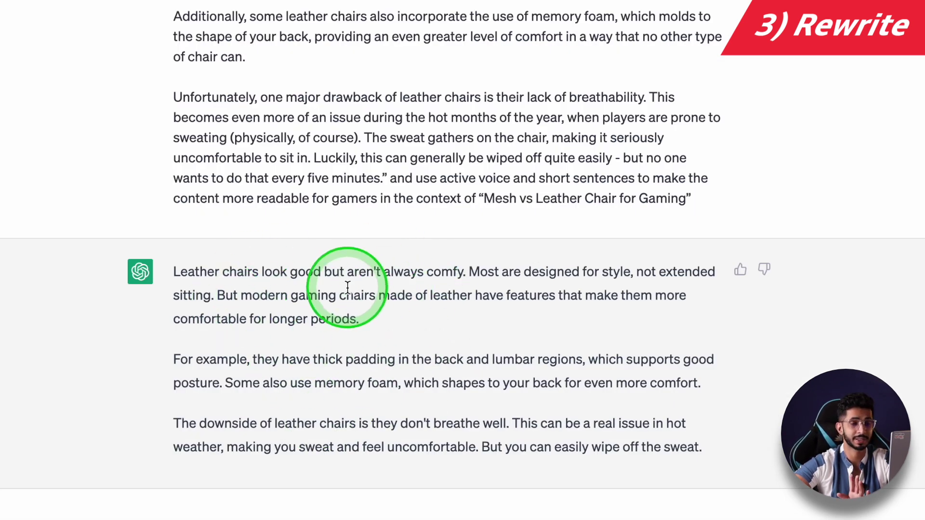
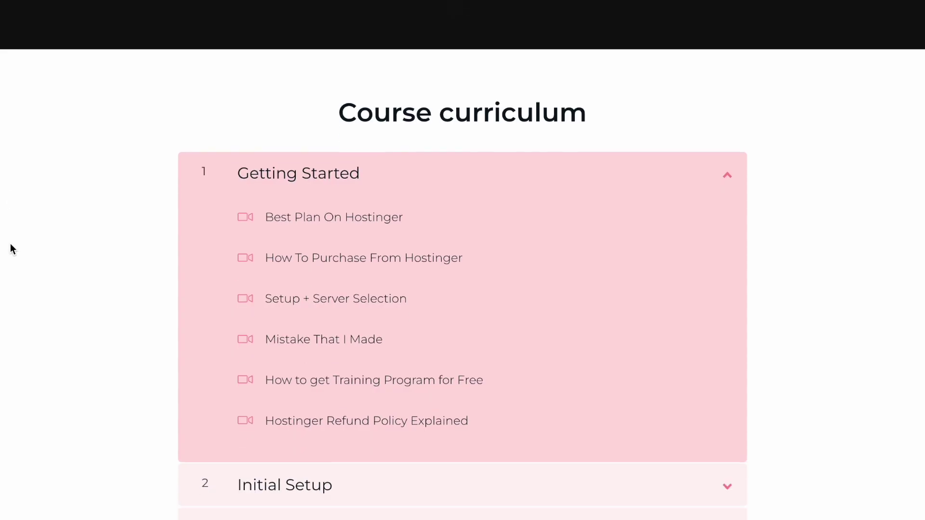
Browse the Hostinger course curriculum, expanding the Initial Setup and WordPress Setup sections to examine their lessons.
scroll(201, 283, "down", 1)
scroll(201, 283, "down", 3)
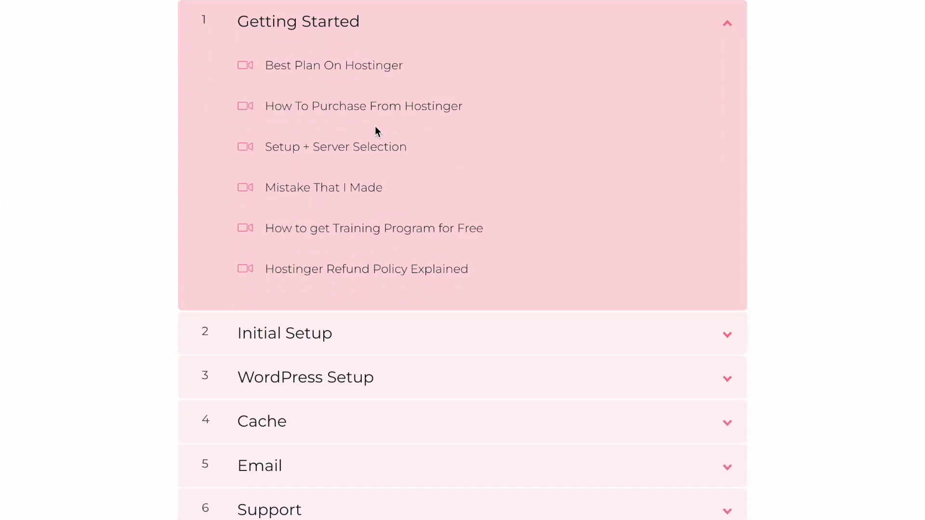
left_click(311, 338)
scroll(310, 342, "down", 3)
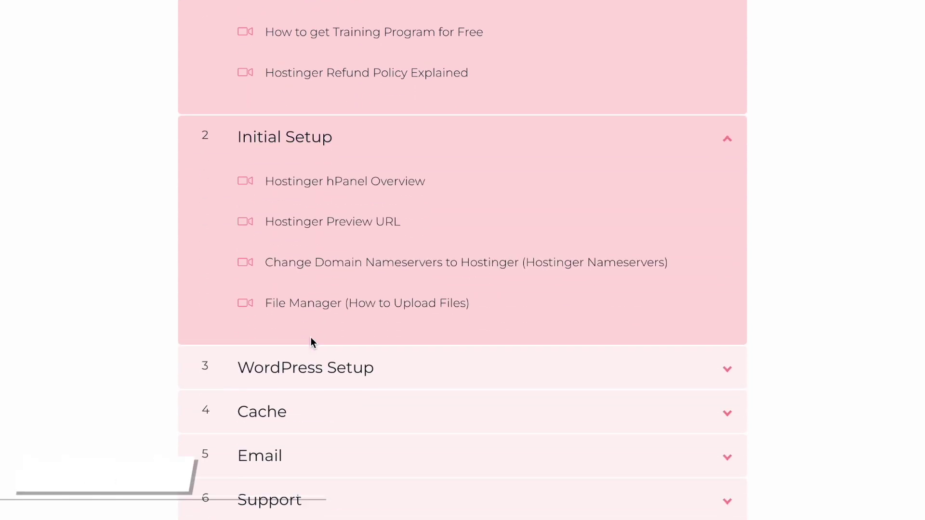
left_click(319, 375)
scroll(319, 378, "down", 2)
scroll(319, 378, "down", 6)
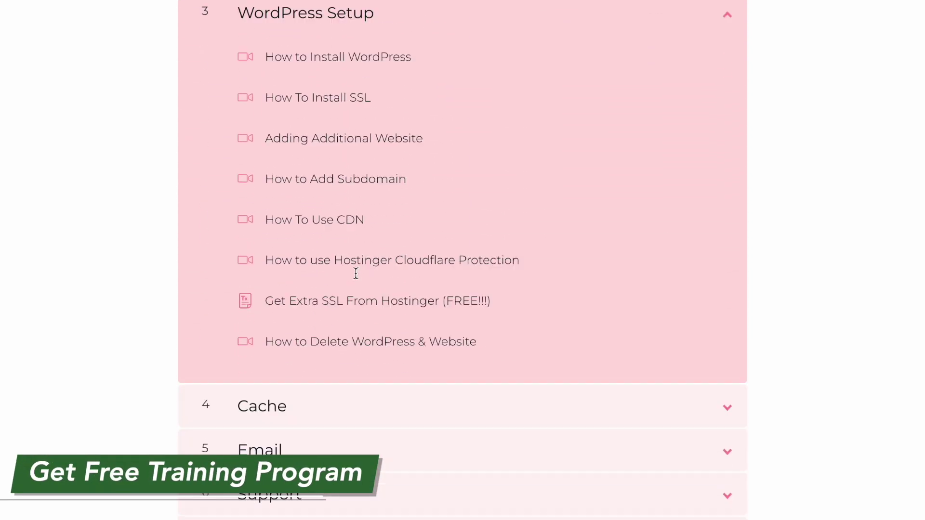
left_click(328, 352)
scroll(323, 345, "down", 5)
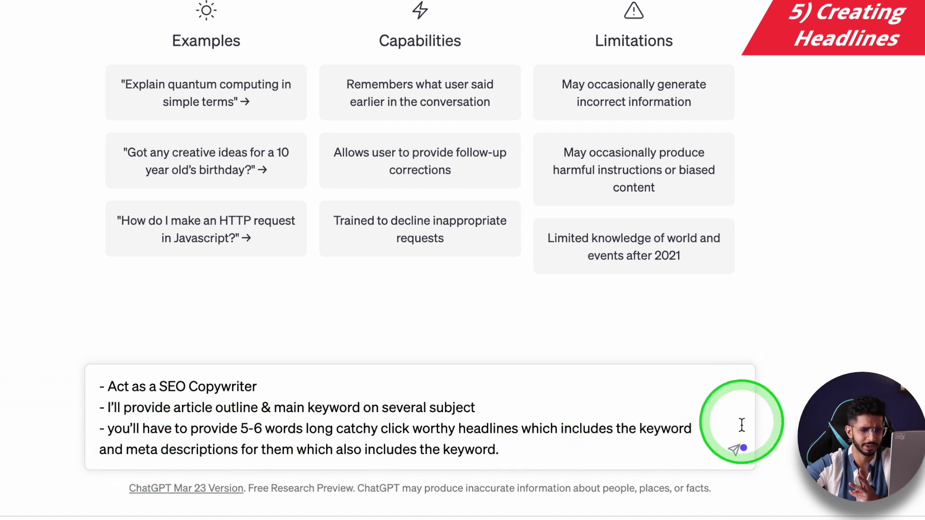
Send the SEO Copywriter prompt requesting 5-6 word catchy headlines and meta descriptions that include the keyword.
left_click(734, 450)
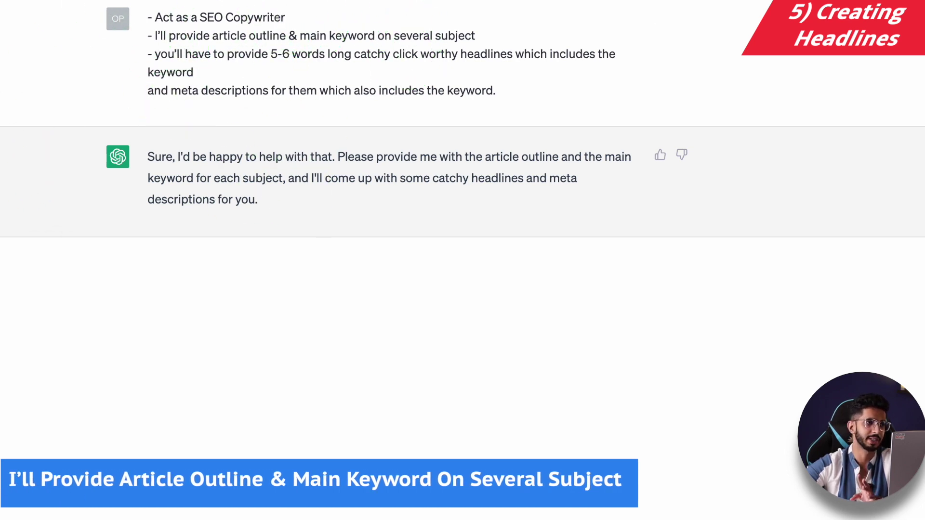
In a new browser tab, go to the blog and open the article "WPForms Review (2023) – Best Contact Form Plugin?".
key("super+t")
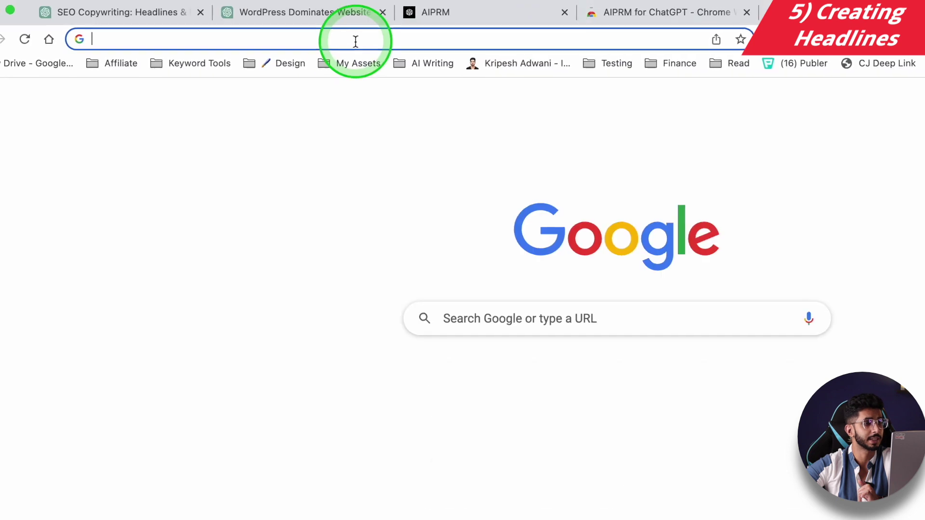
left_click(516, 70)
left_click_drag(800, 12, 371, 19)
scroll(239, 194, "down", 10)
scroll(221, 234, "up", 10)
scroll(300, 171, "down", 10)
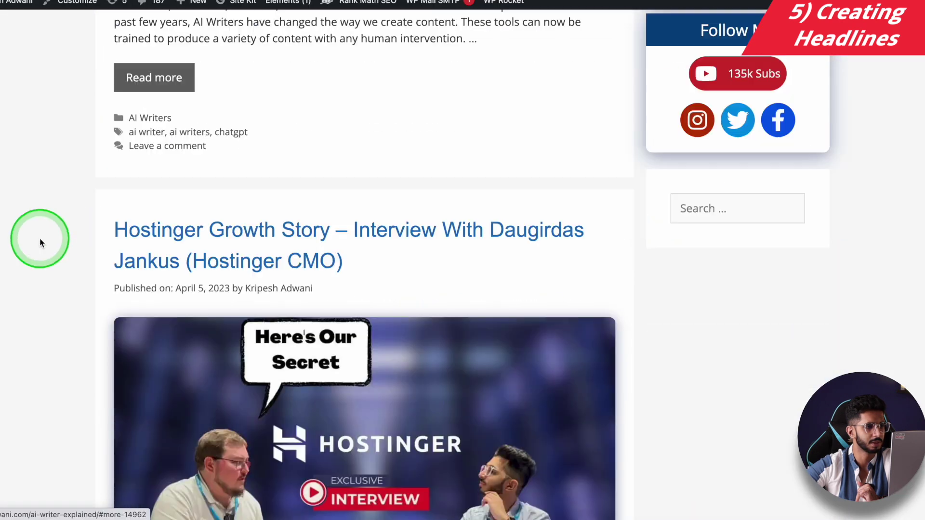
scroll(40, 243, "down", 14)
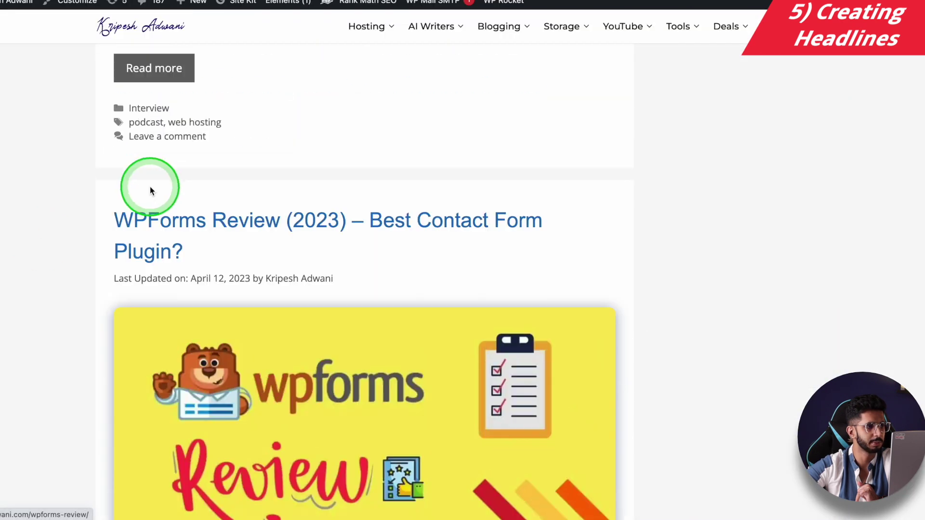
left_click(154, 224)
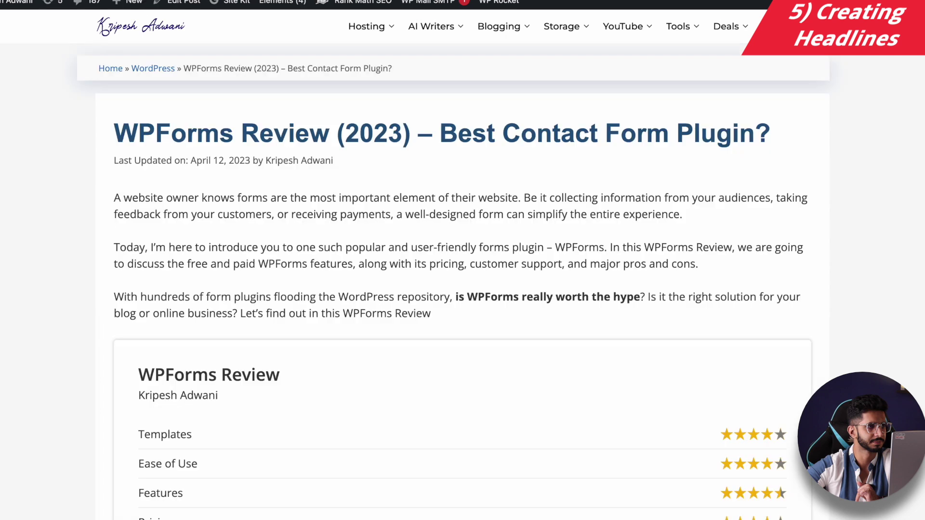
Copy the article's table of contents through FAQs and return to the SEO copywriting chat in ChatGPT.
scroll(118, 347, "down", 10)
left_click_drag(127, 223, 289, 313)
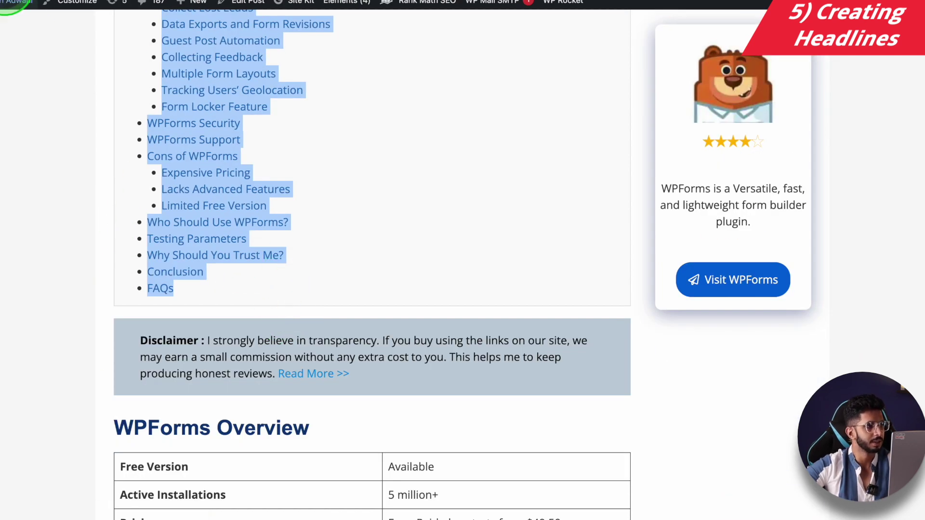
left_click(332, 334)
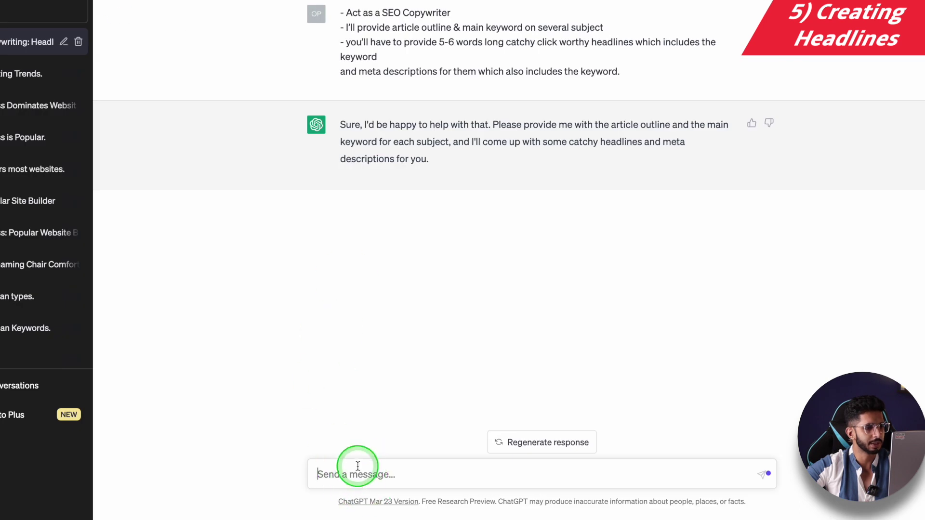
Start the reply with "Outline -" and paste the copied WPForms table of contents on the line below.
type("Outline")
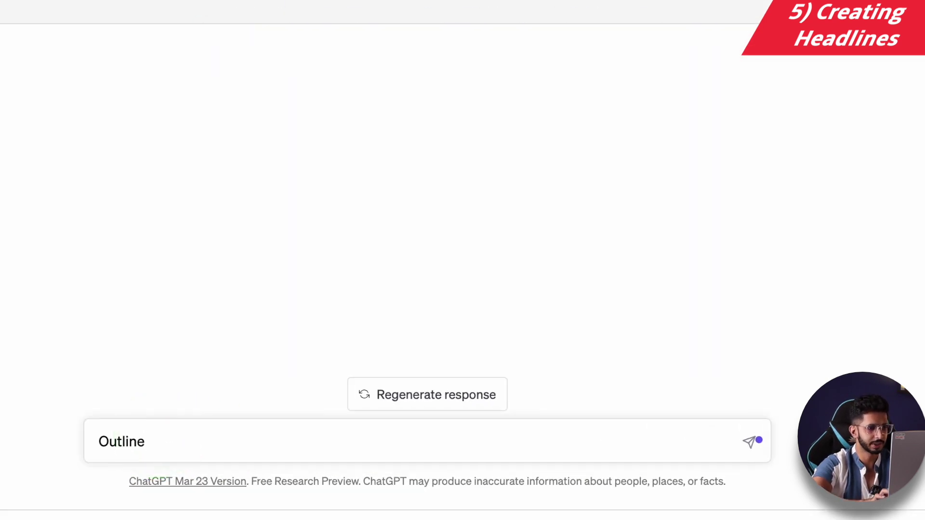
type(" -")
left_click(155, 433)
key("shift+Return")
key("ctrl+v")
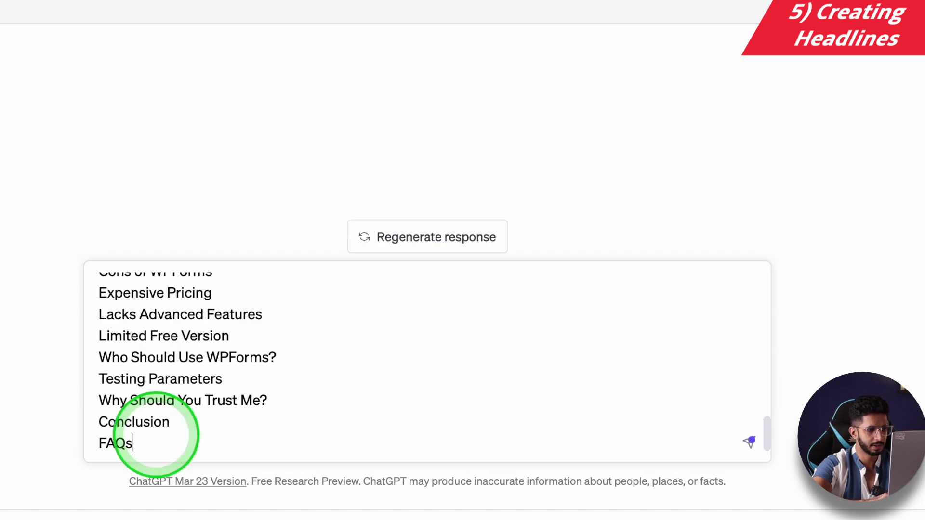
Add "Keyword - WP Forms Review" after a blank line below the outline, check the whole message and send it.
key("shift+Return")
key("shift+Return")
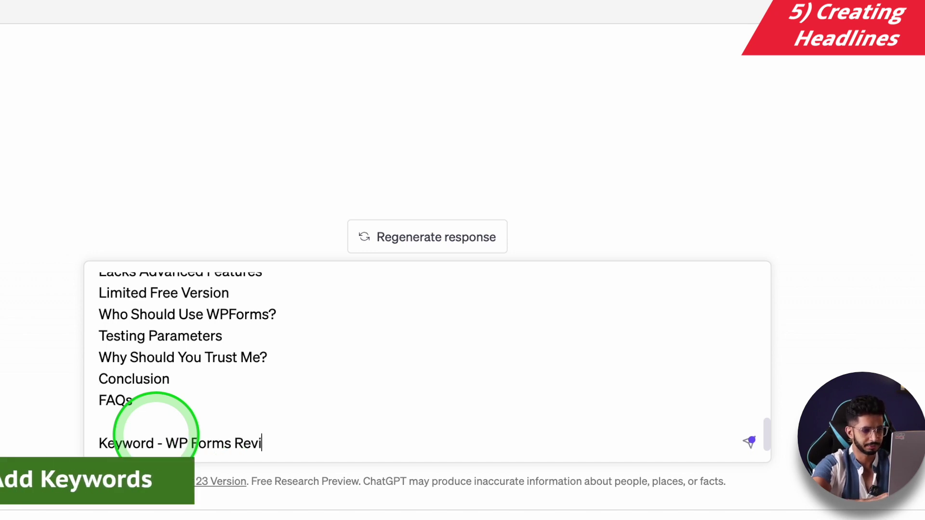
type("ew")
scroll(206, 413, "up", 10)
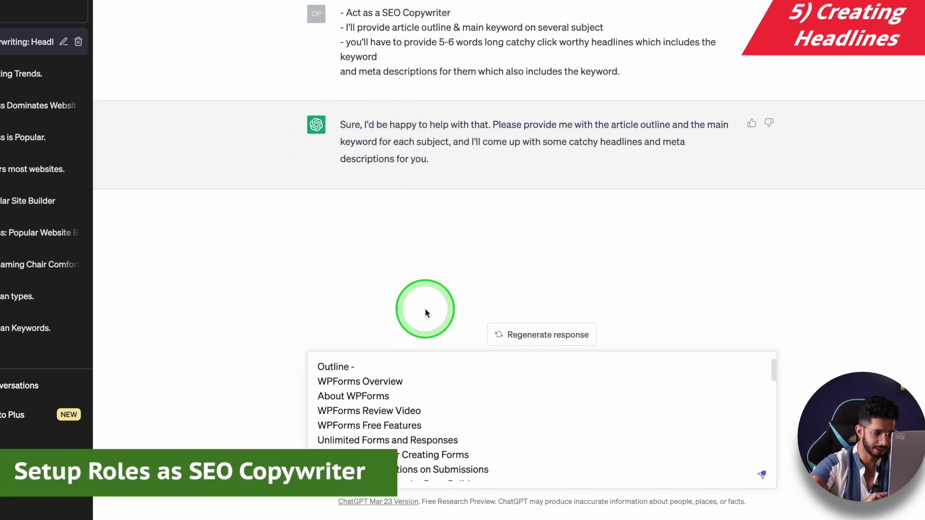
scroll(390, 366, "down", 1)
scroll(390, 367, "down", 10)
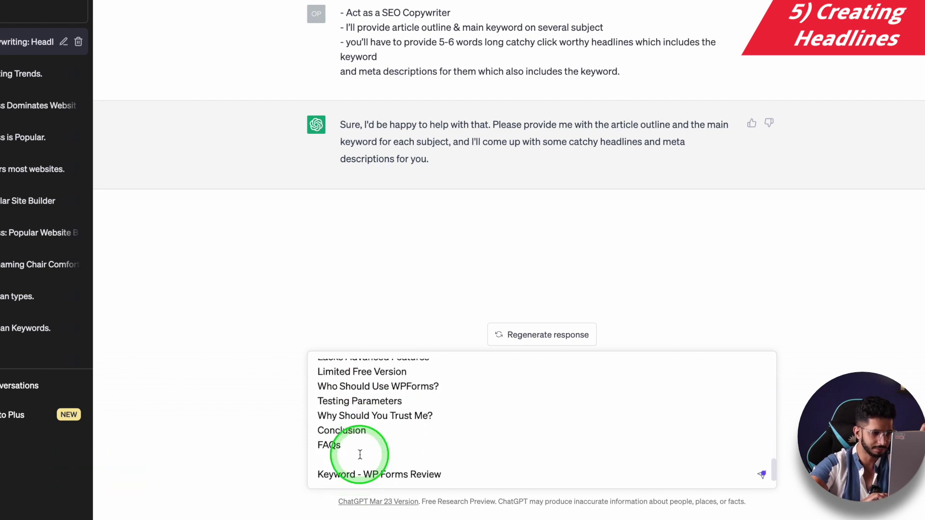
left_click(760, 477)
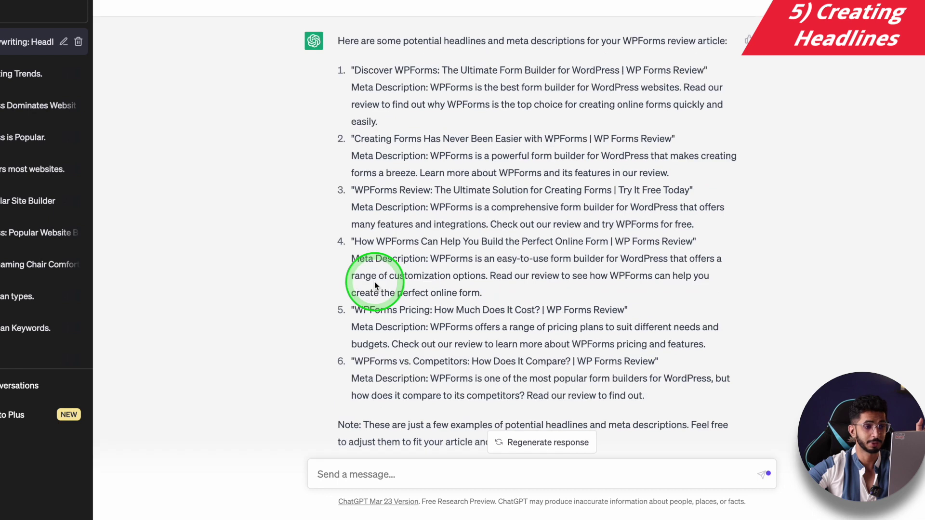
Review the generated WPForms headlines and meta descriptions against the submitted prompt and outline.
scroll(373, 284, "up", 10)
scroll(372, 288, "up", 5)
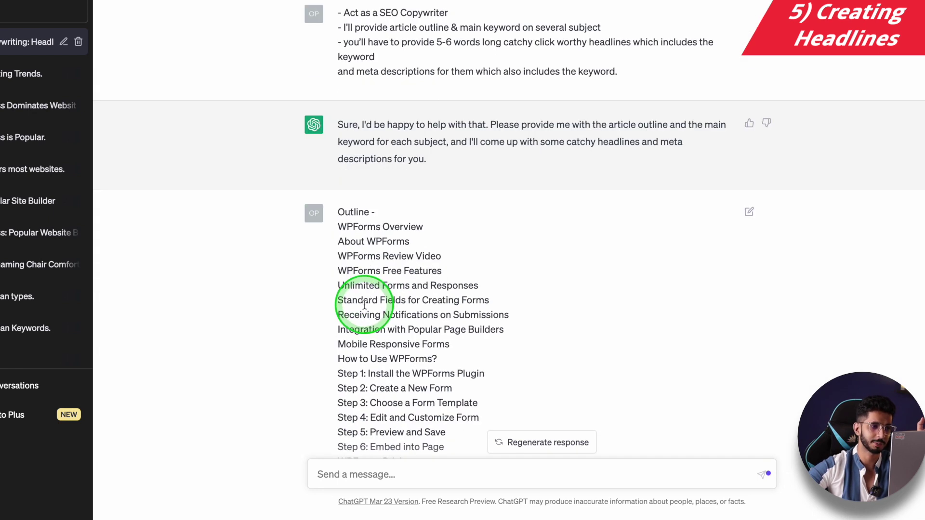
scroll(464, 247, "down", 13)
scroll(444, 151, "up", 10)
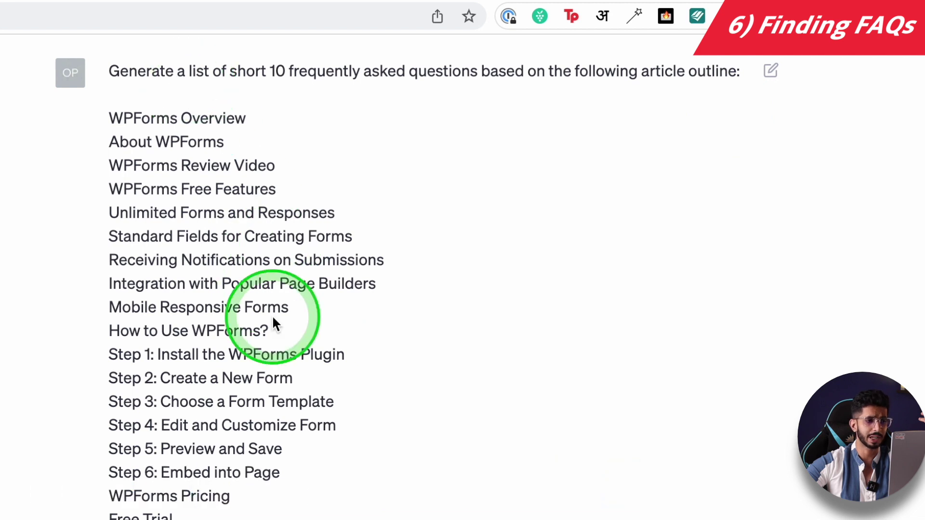
Examine the prompt for 10 short FAQs from the WPForms outline and its answers, highlighting the refund policy and support questions.
scroll(273, 314, "down", 5)
scroll(272, 314, "down", 20)
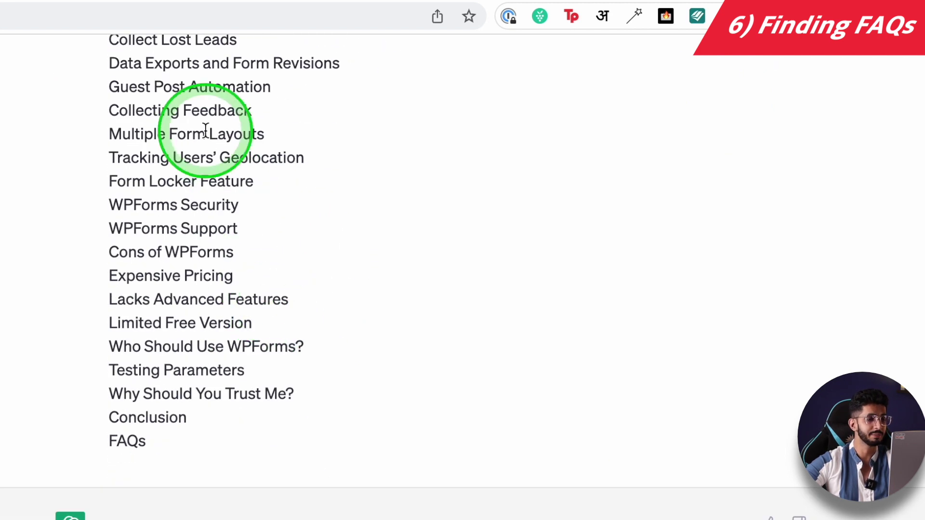
scroll(175, 323, "up", 7)
scroll(165, 306, "up", 2)
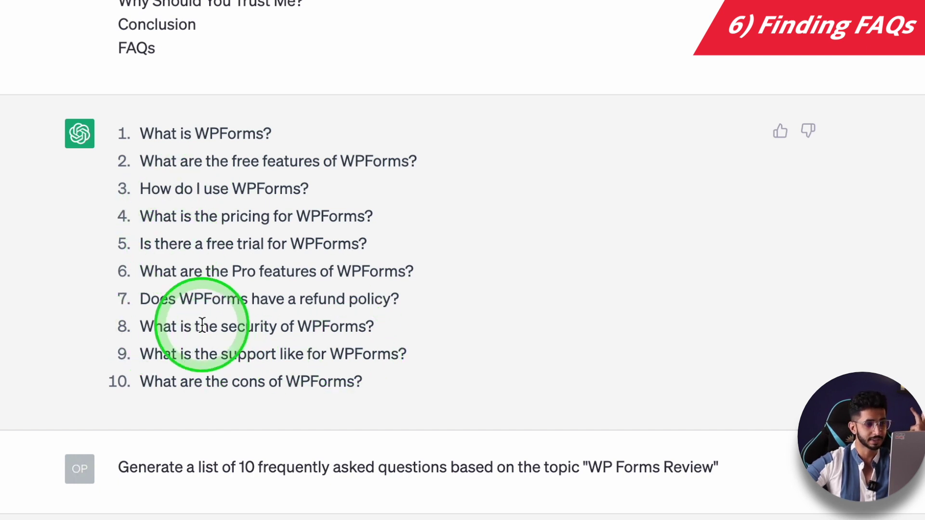
left_click_drag(433, 313, 188, 291)
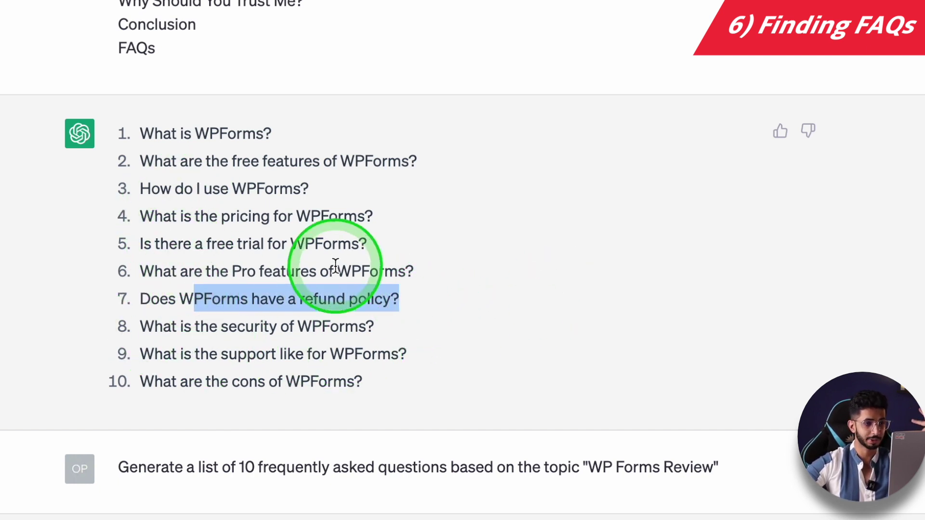
left_click_drag(200, 355, 376, 358)
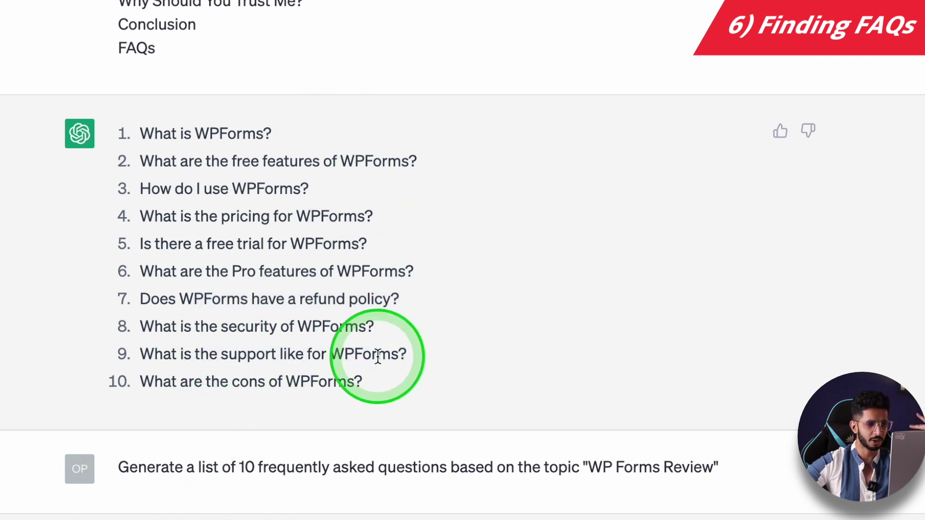
triple_click(206, 357)
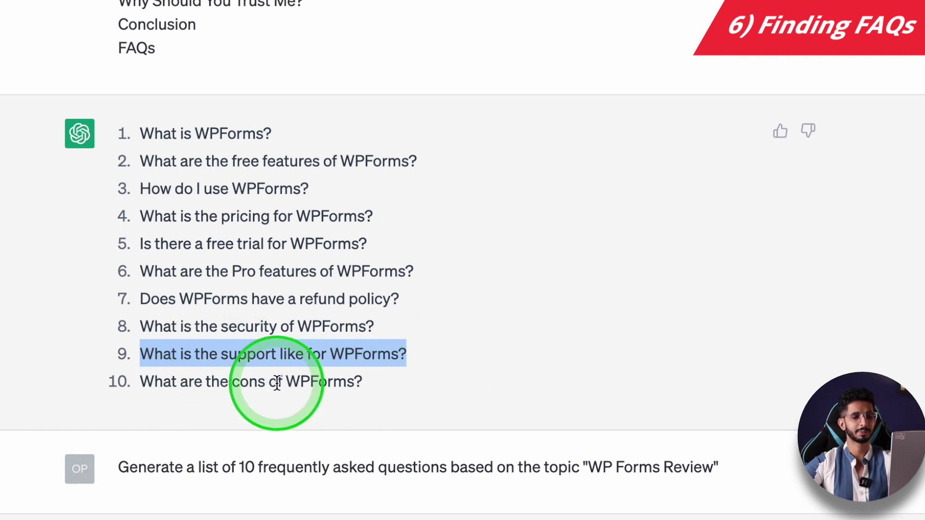
scroll(279, 364, "up", 4)
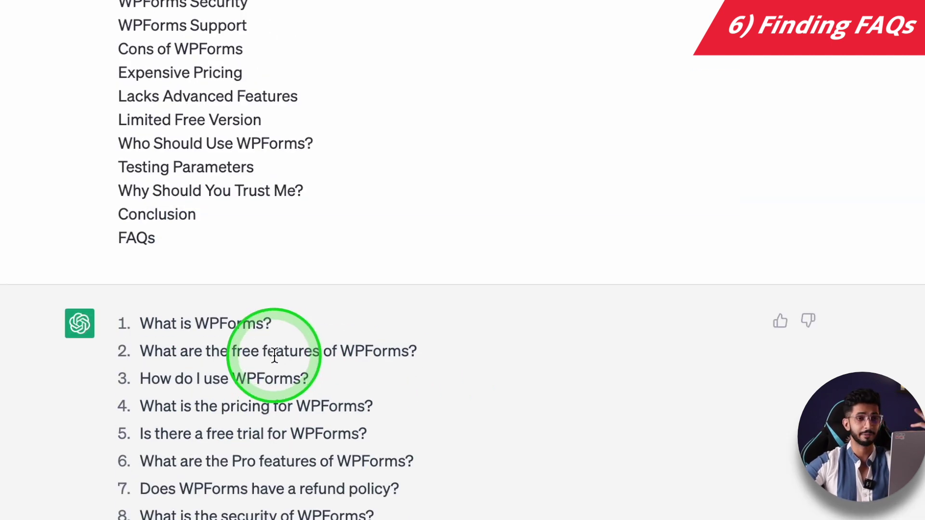
scroll(275, 355, "down", 4)
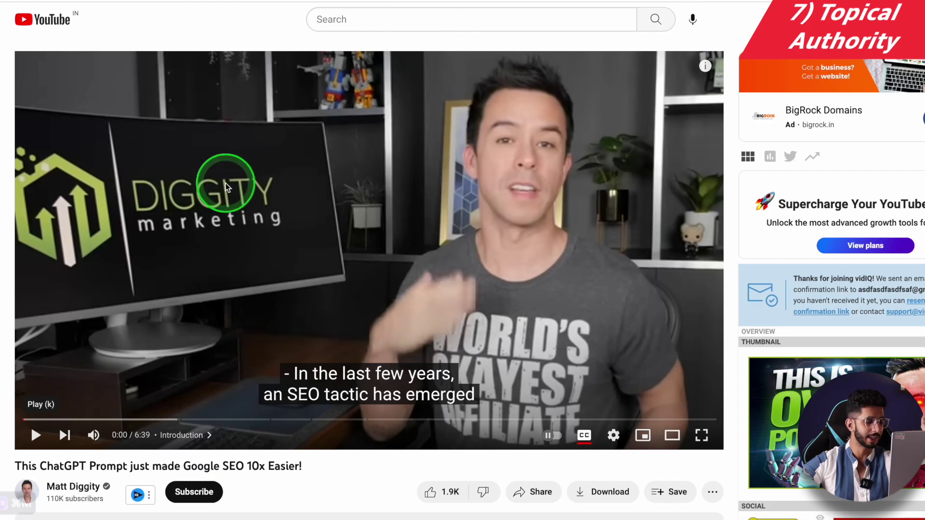
Look over the YouTube page of the video "This ChatGPT Prompt just made Google SEO 10x Easier!" and its description.
scroll(226, 183, "down", 4)
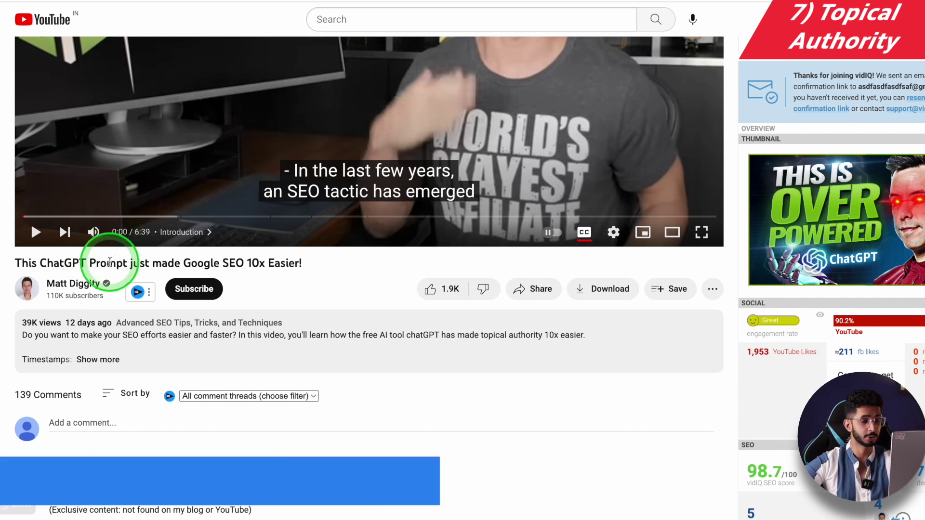
scroll(97, 264, "up", 1)
scroll(145, 247, "up", 3)
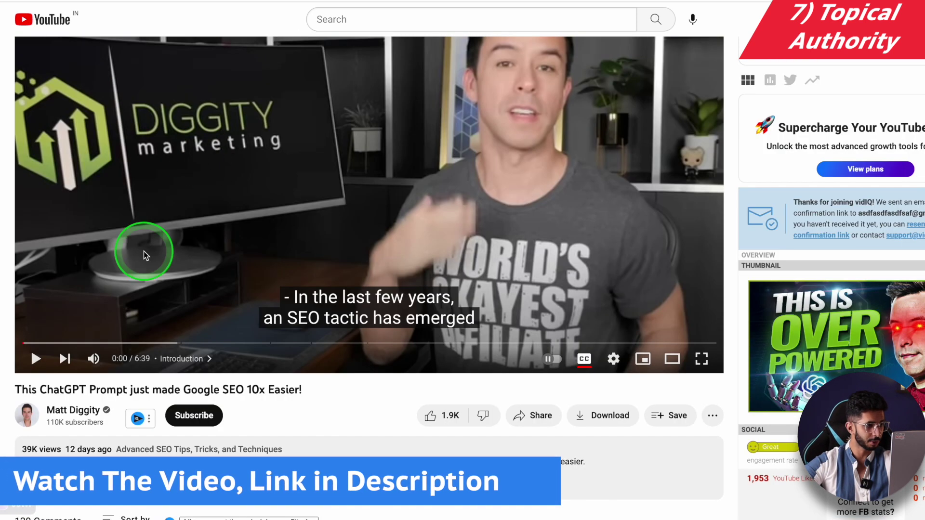
scroll(252, 201, "down", 1)
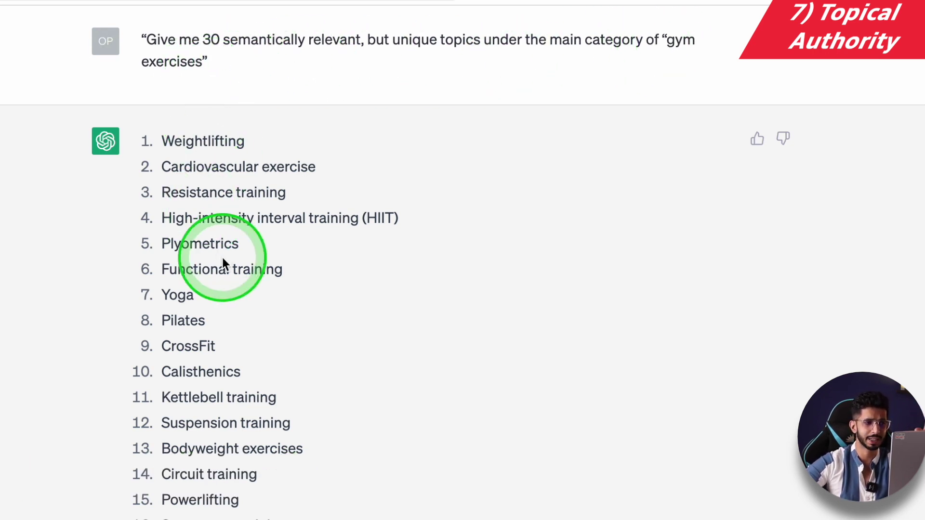
Review the 30 topics under "gym exercises" and the 10 keyword variations of "Aqua fitness" for different search intents.
scroll(222, 257, "down", 7)
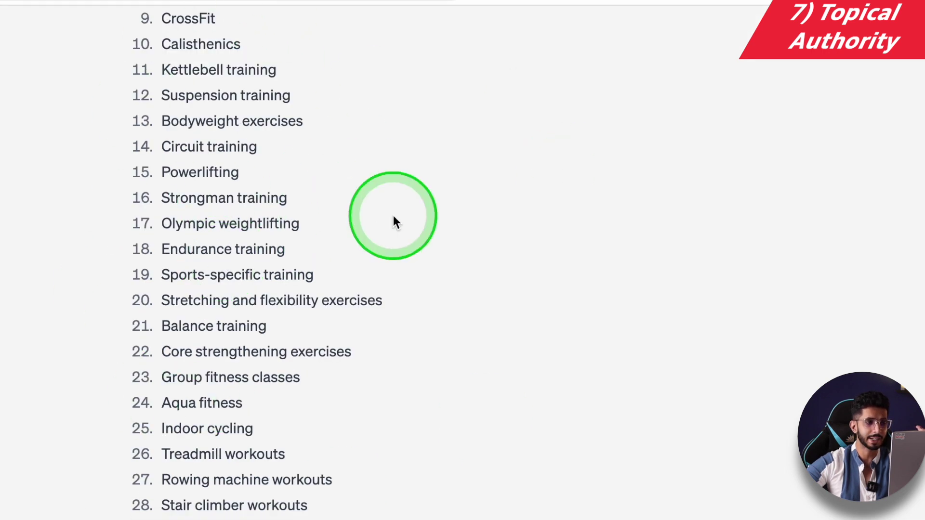
scroll(186, 93, "down", 6)
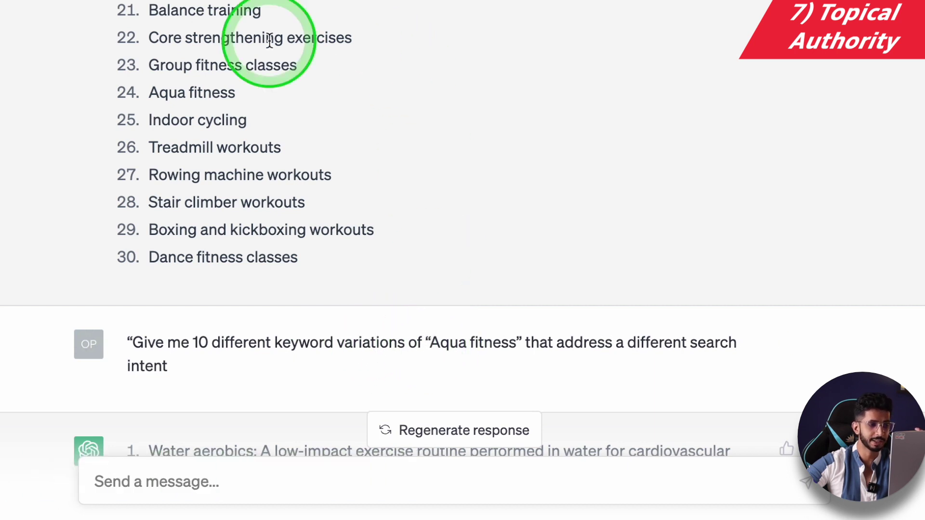
scroll(284, 246, "up", 7)
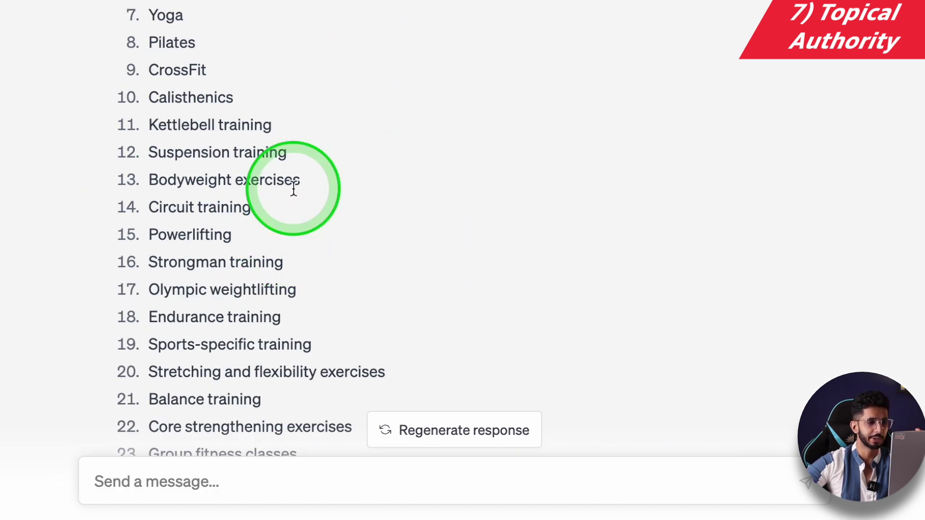
scroll(226, 140, "down", 7)
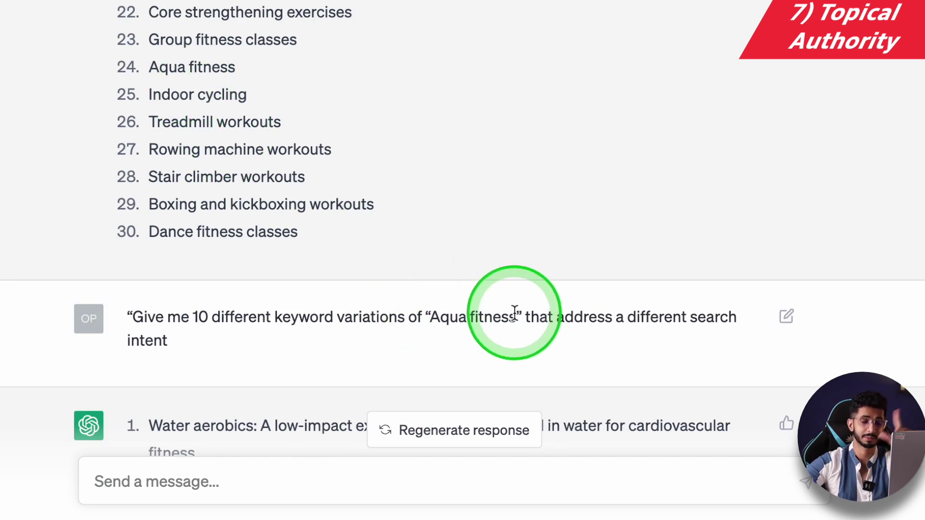
scroll(514, 313, "down", 4)
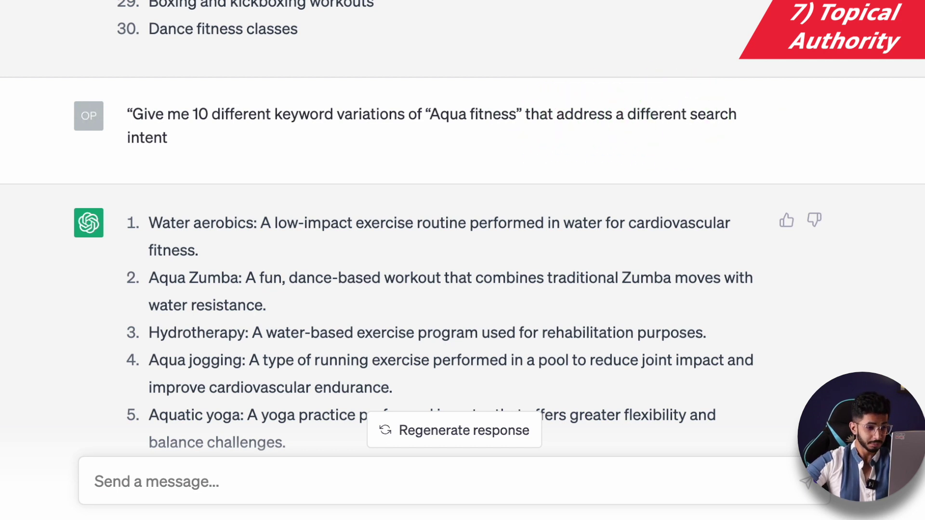
scroll(268, 56, "down", 1)
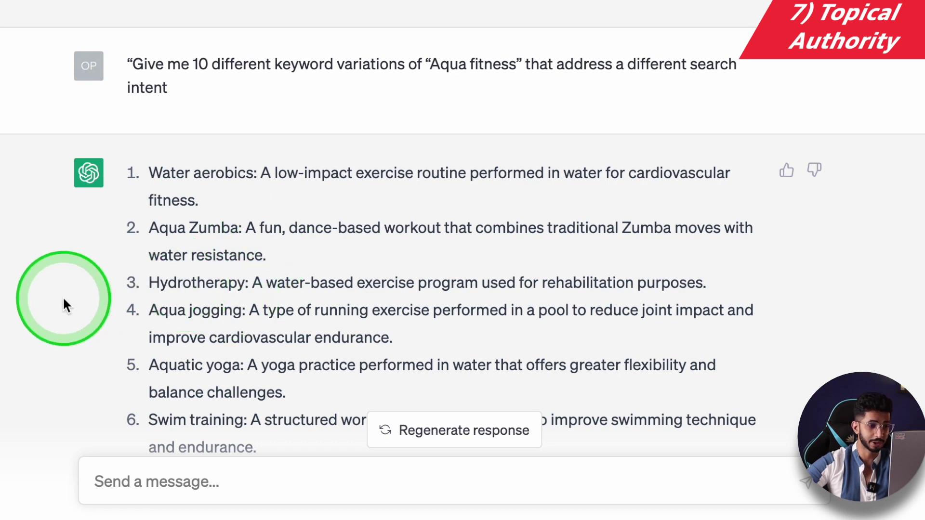
scroll(312, 309, "down", 2)
scroll(242, 435, "down", 4)
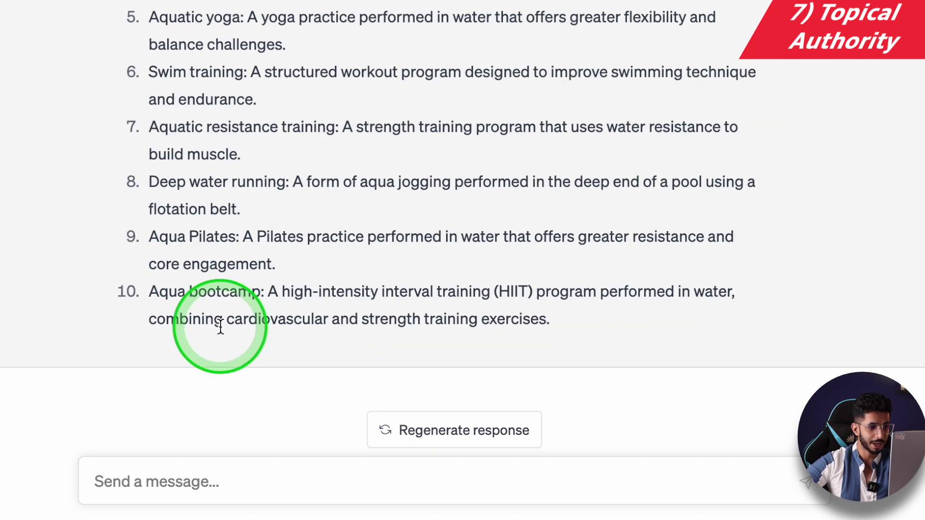
Send the follow-up prompt "make it short blog topics to write an article on" for the Aqua fitness variations.
left_click(201, 473)
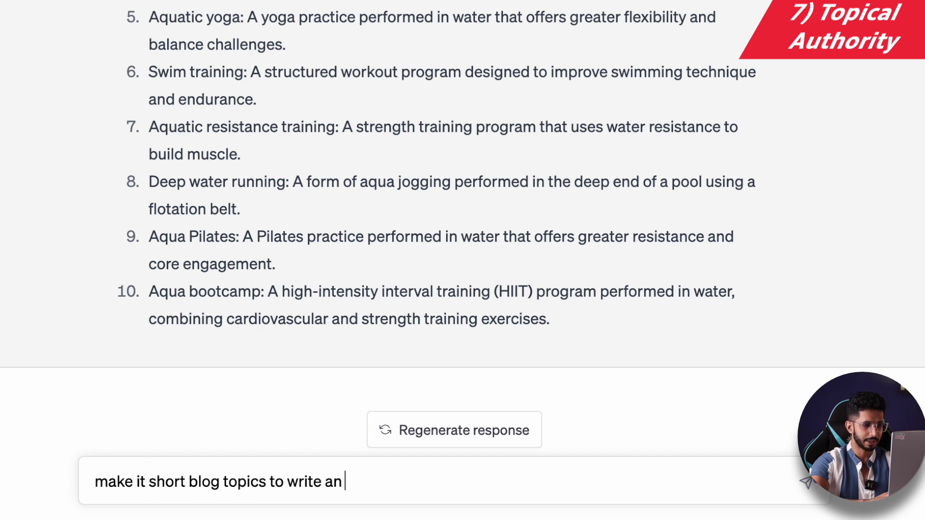
key("Return")
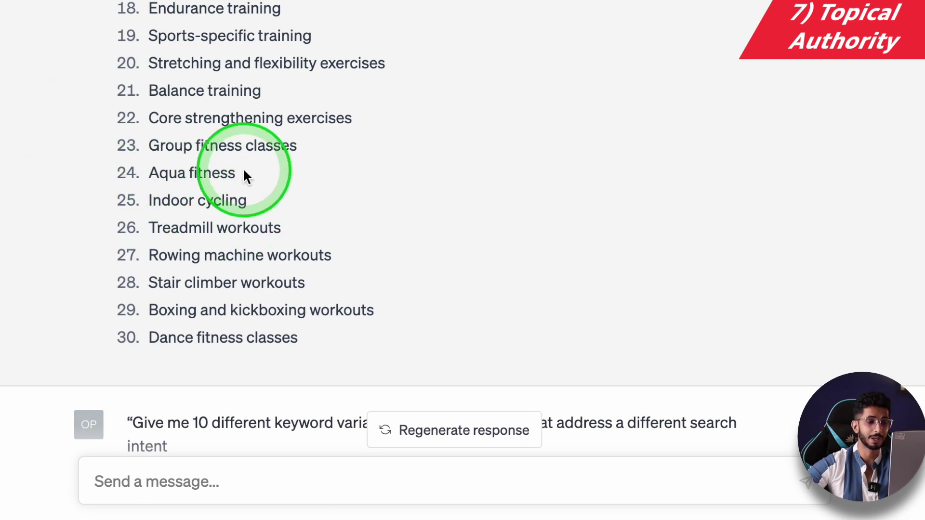
Compare the short Aqua fitness blog topics with the keyword variations and gym exercise topics they came from.
scroll(244, 175, "down", 20)
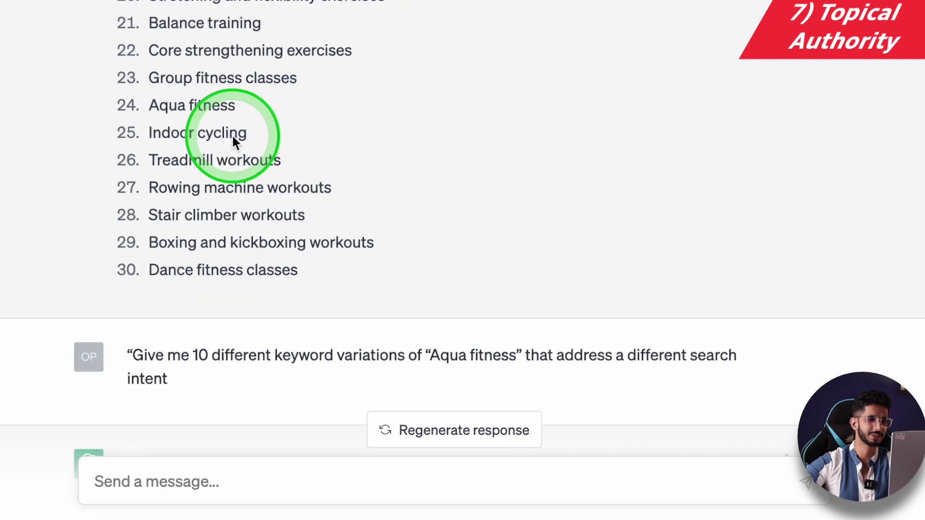
scroll(233, 137, "up", 5)
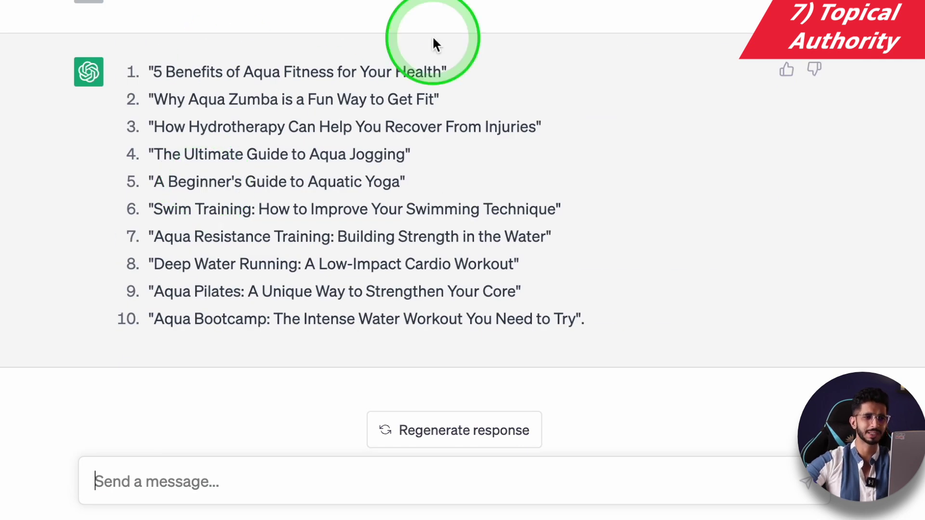
scroll(313, 35, "up", 15)
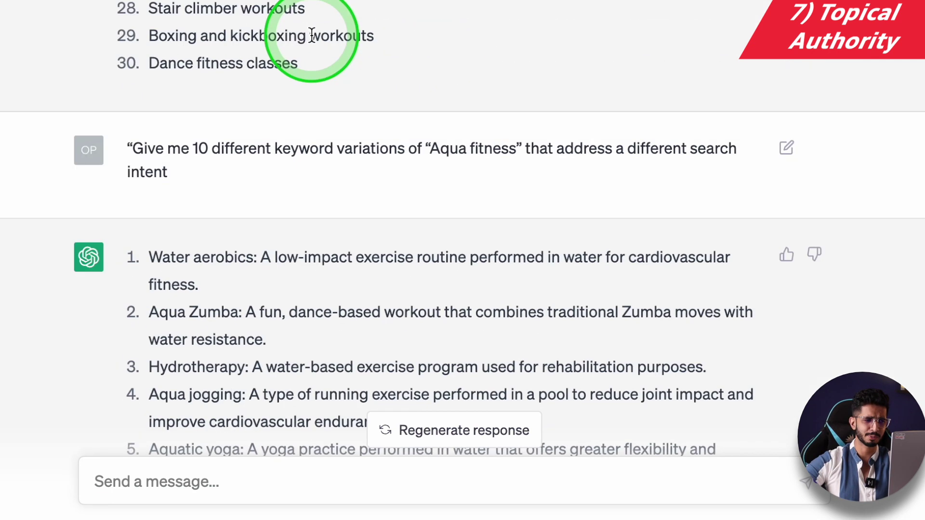
scroll(108, 95, "down", 12)
scroll(182, 188, "up", 1)
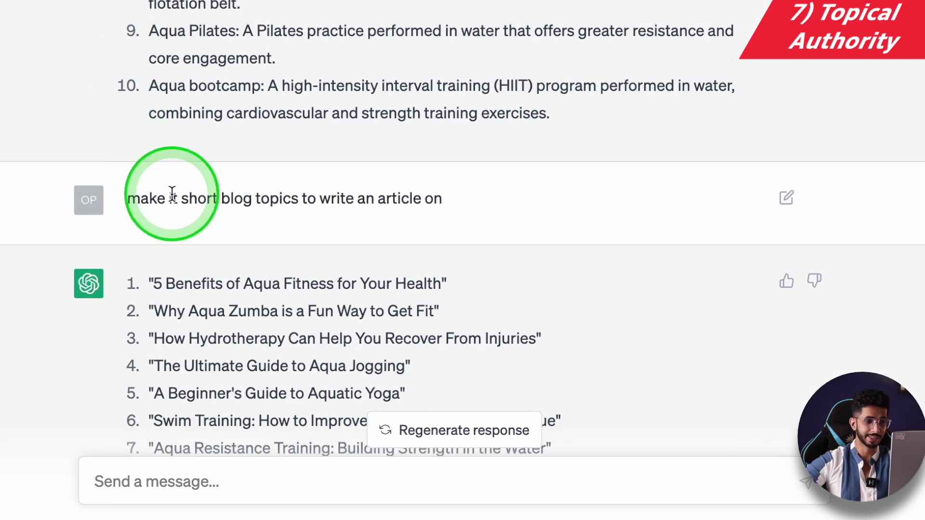
scroll(296, 202, "up", 7)
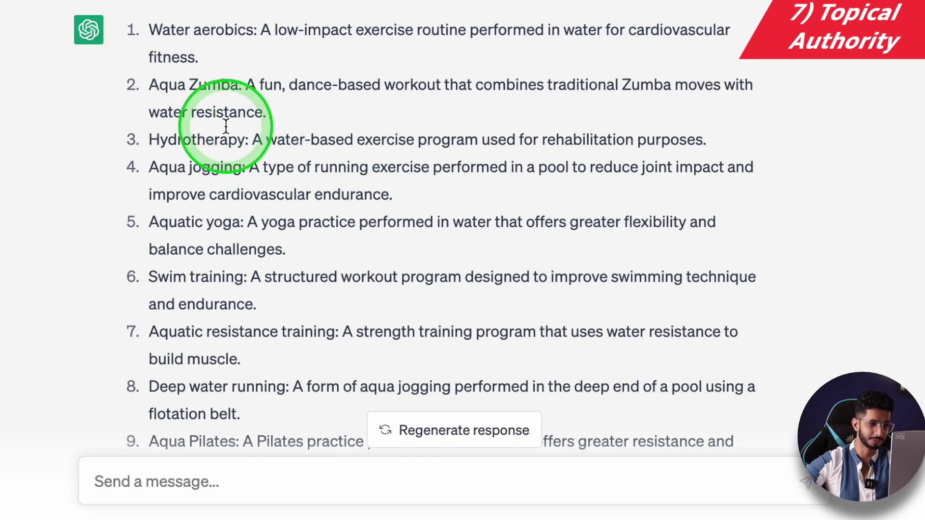
scroll(196, 187, "down", 4)
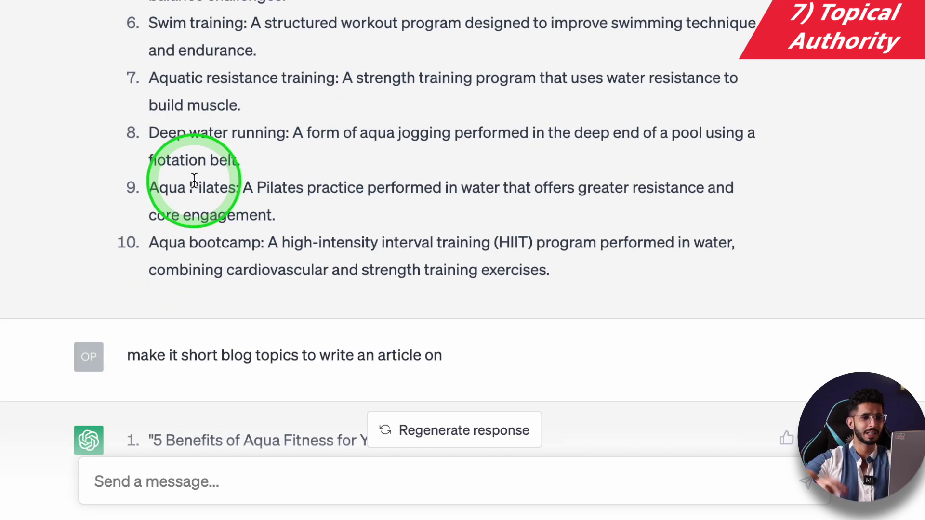
scroll(194, 179, "down", 6)
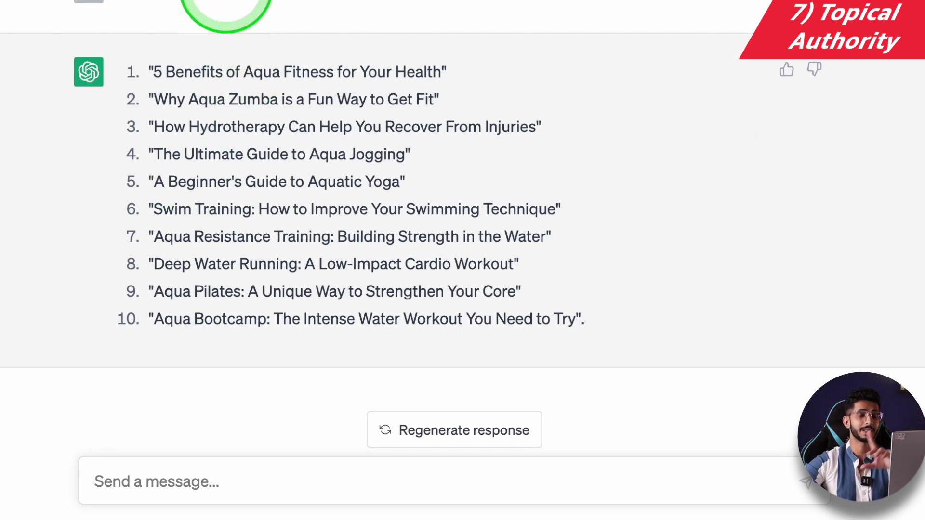
scroll(291, 202, "up", 10)
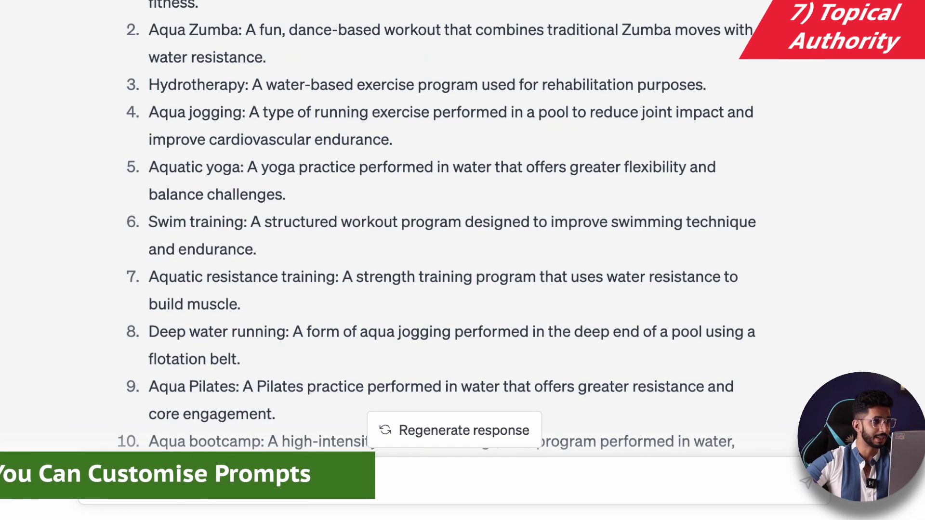
Send "digital marketing" as a new niche in the topical authority chat that covers mindfulness and muscle-building subtopics.
scroll(291, 202, "up", 10)
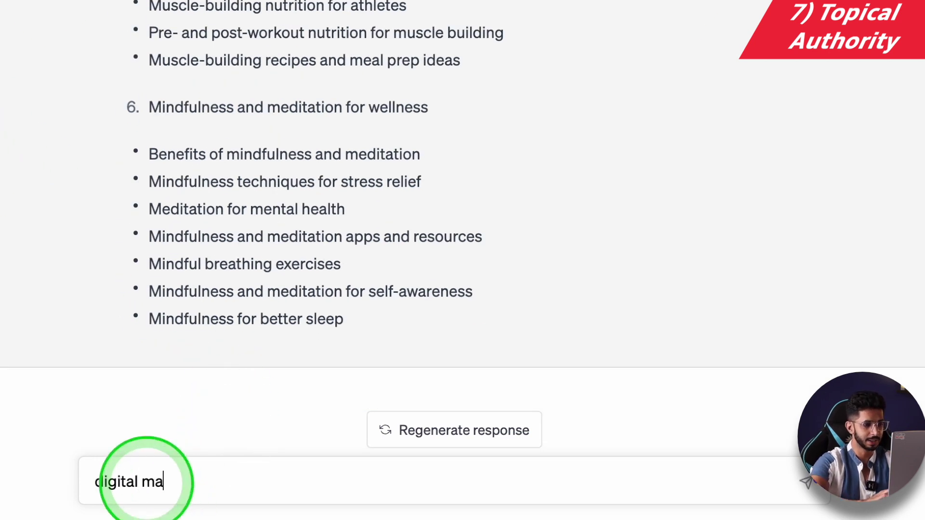
type("rketing")
key("Return")
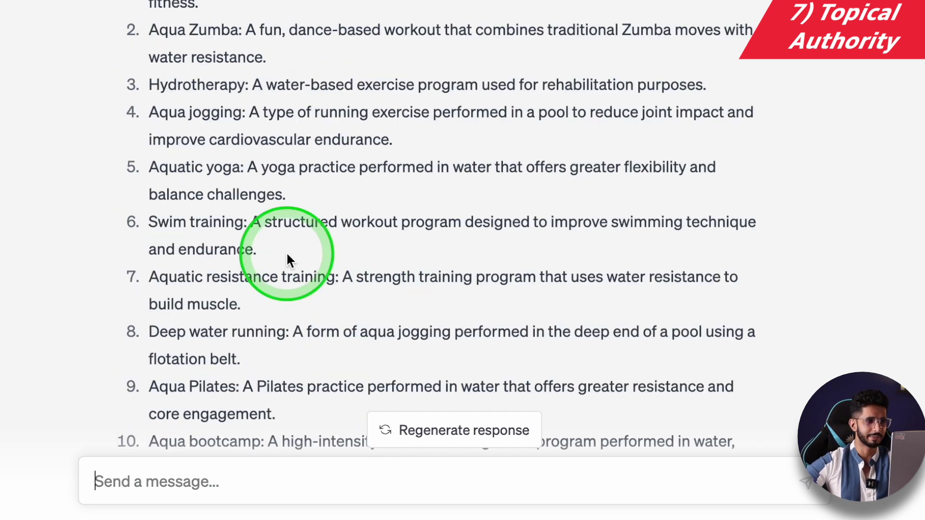
Recheck the Aqua fitness conversation, from the keyword variations through the blog topic prompt to its ten article titles.
scroll(286, 252, "up", 15)
scroll(132, 289, "down", 20)
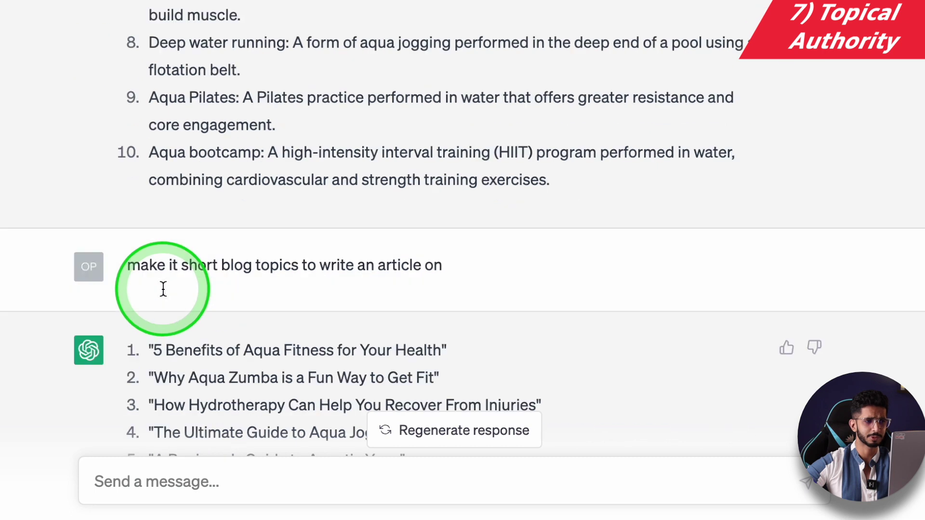
scroll(169, 170, "down", 5)
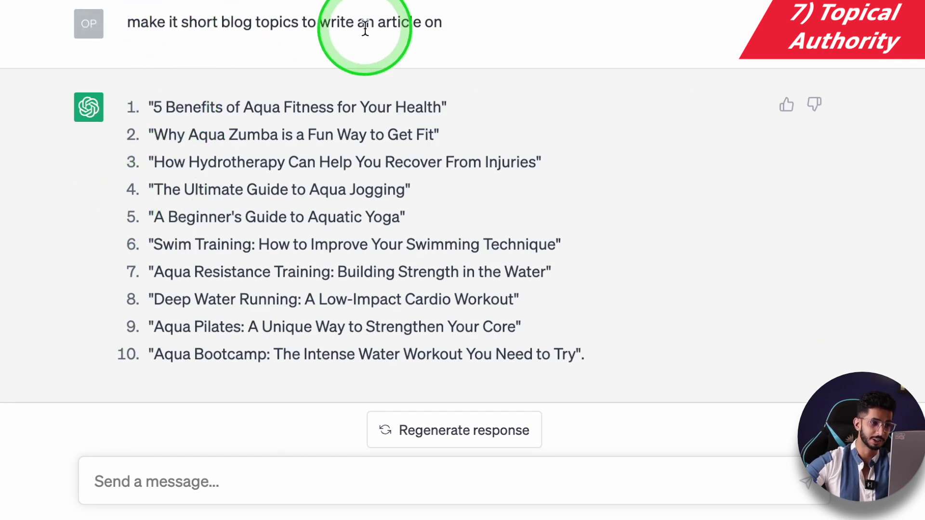
scroll(366, 32, "up", 10)
scroll(328, 27, "down", 14)
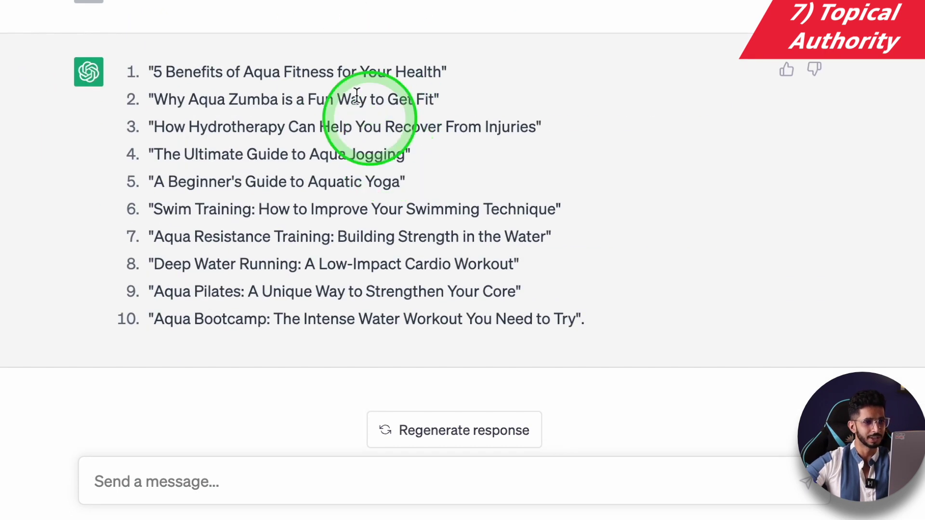
scroll(164, 9, "up", 8)
scroll(159, 7, "up", 10)
scroll(155, 31, "down", 19)
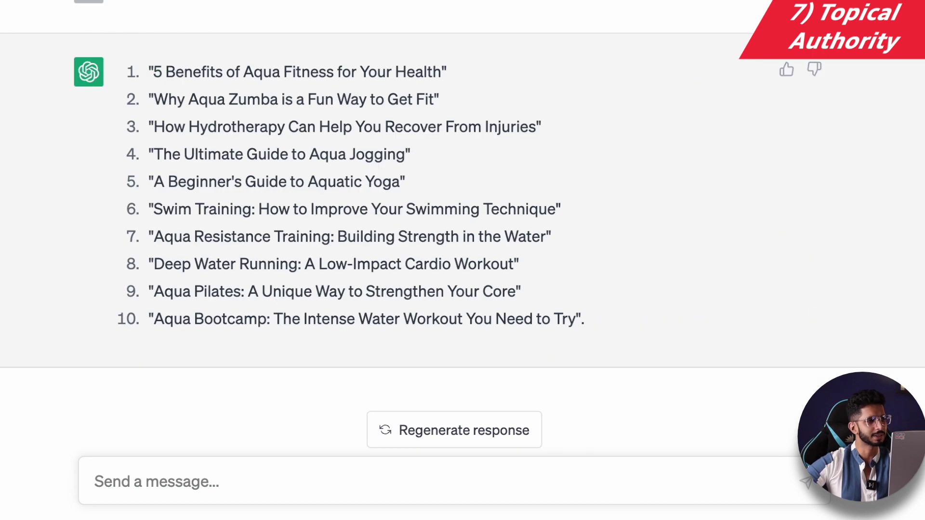
Look through the fitness topic list and the digital marketing topics generated in the topical authority chat.
left_click(95, 15)
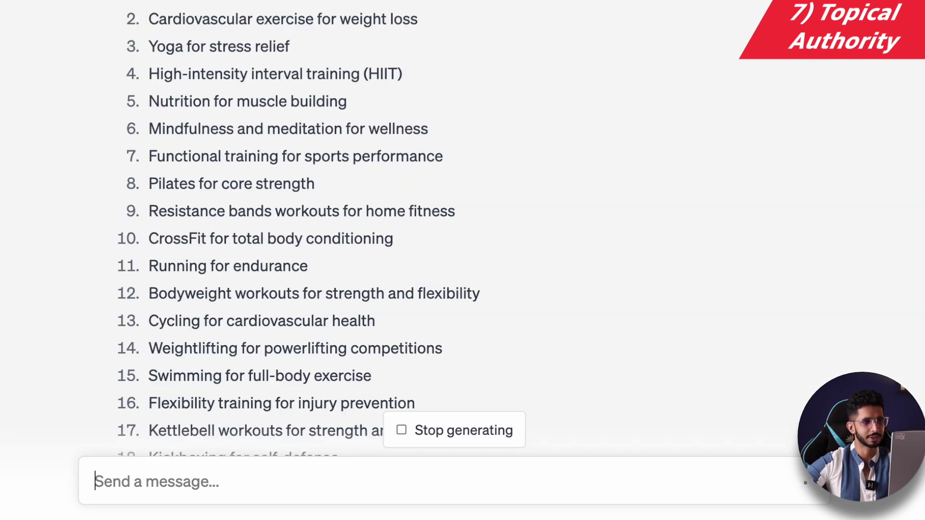
left_click(93, 500)
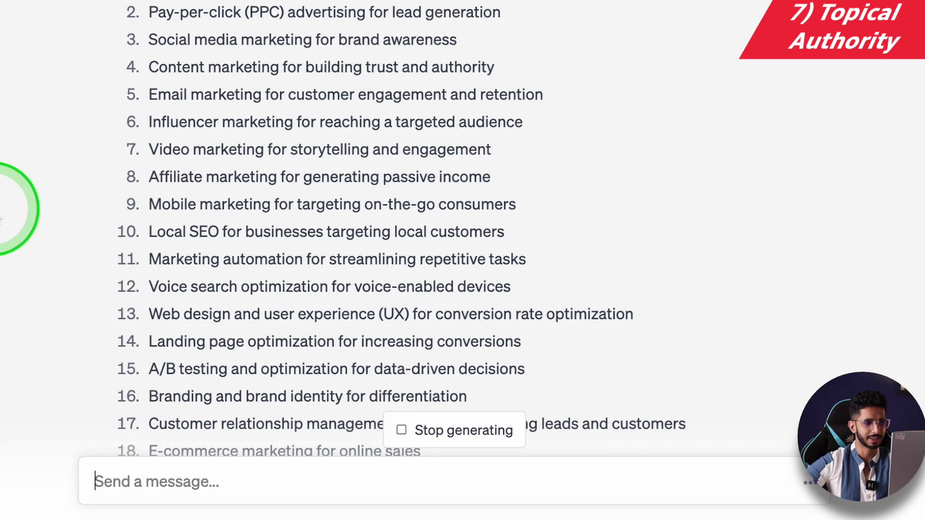
scroll(121, 130, "down", 8)
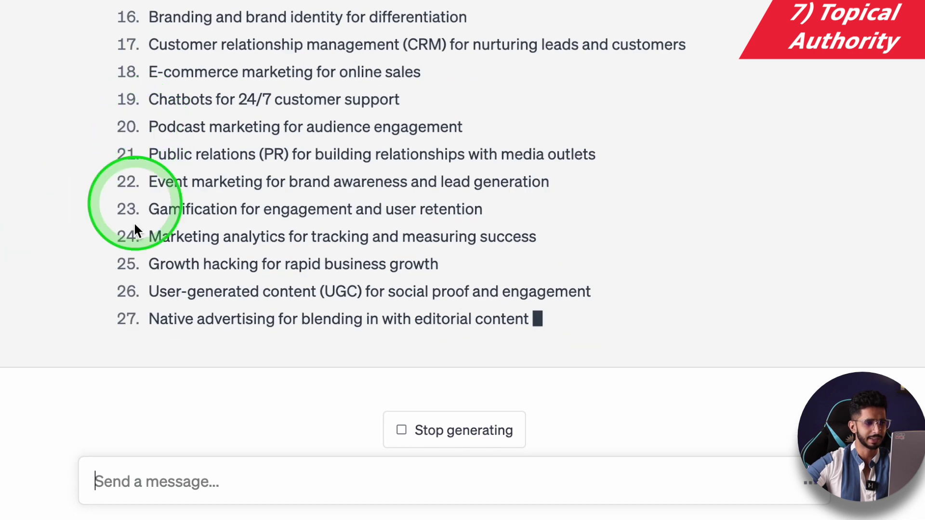